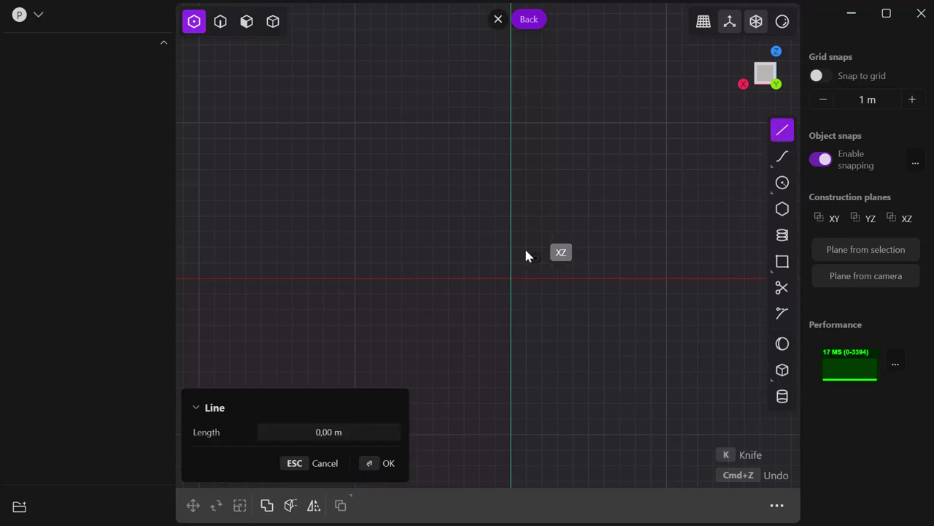
Step: Sketch a closed six-point line profile on the XZ plane, a strip from the Z axis ending in an upward-slanting lip, perimeter about 29.9 m
click(510, 237)
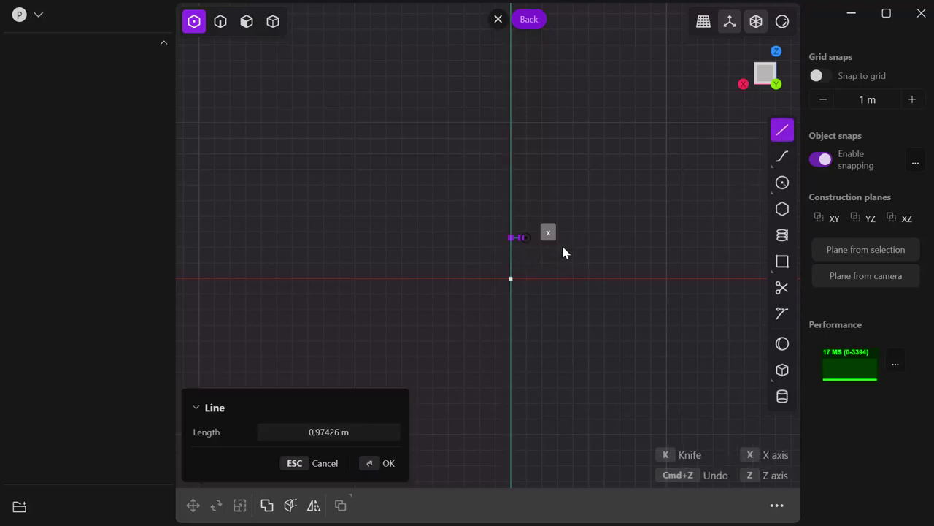
key(z)
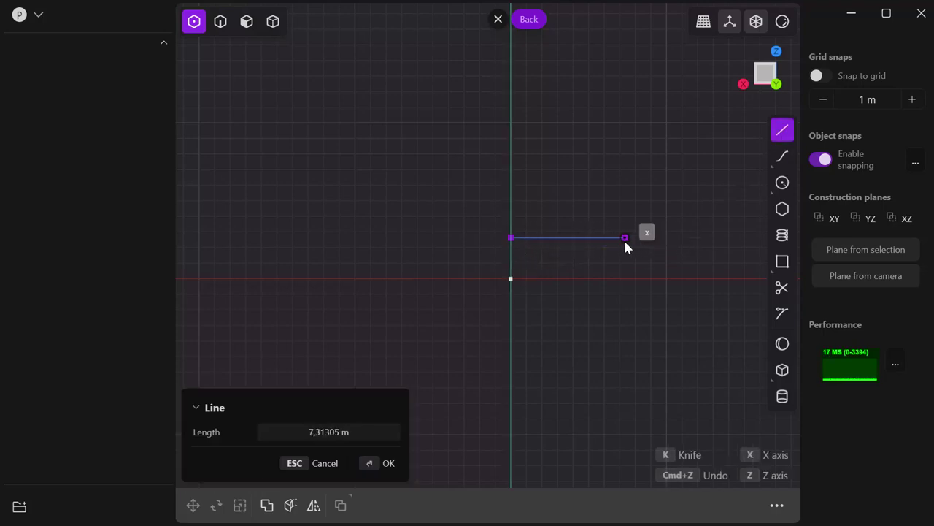
click(623, 235)
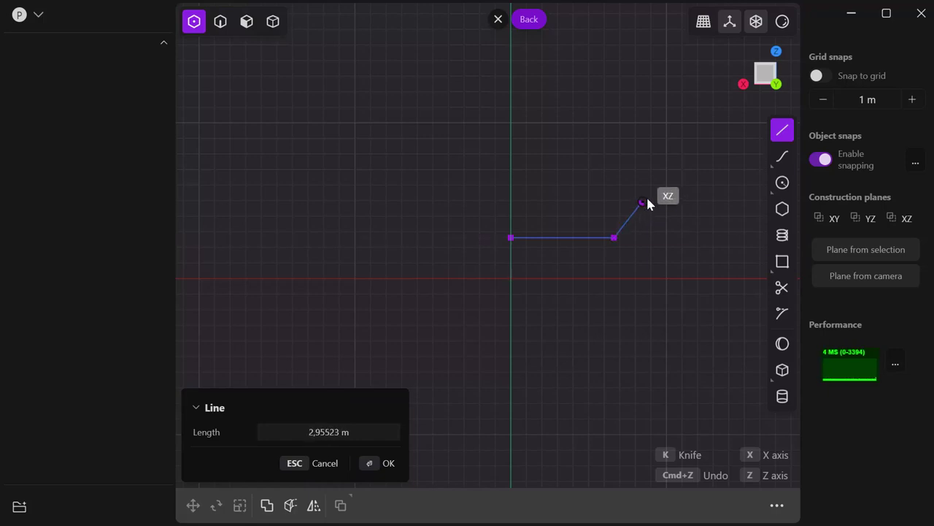
click(649, 192)
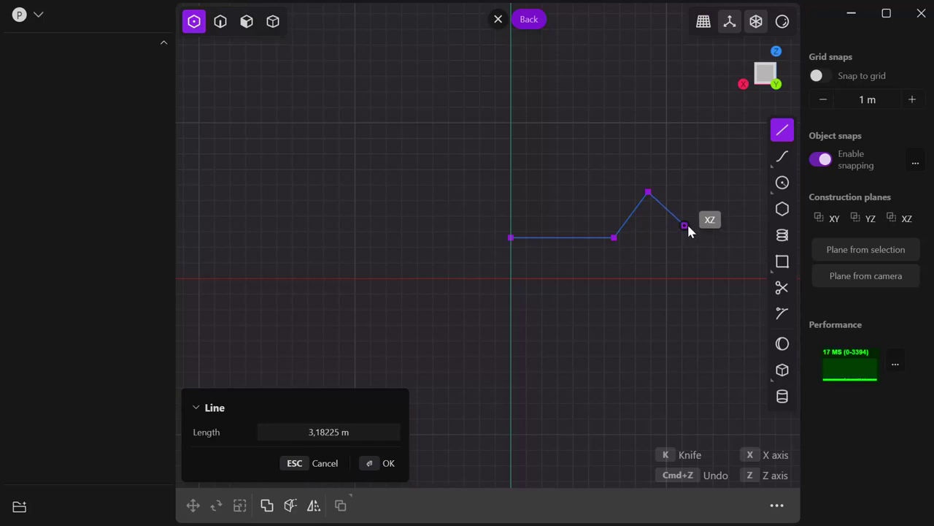
click(692, 226)
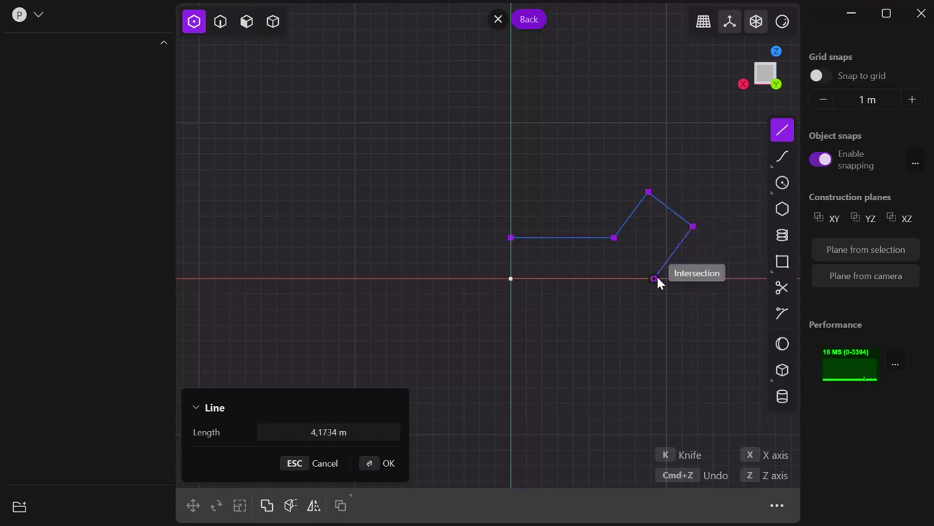
click(654, 278)
click(506, 283)
click(512, 241)
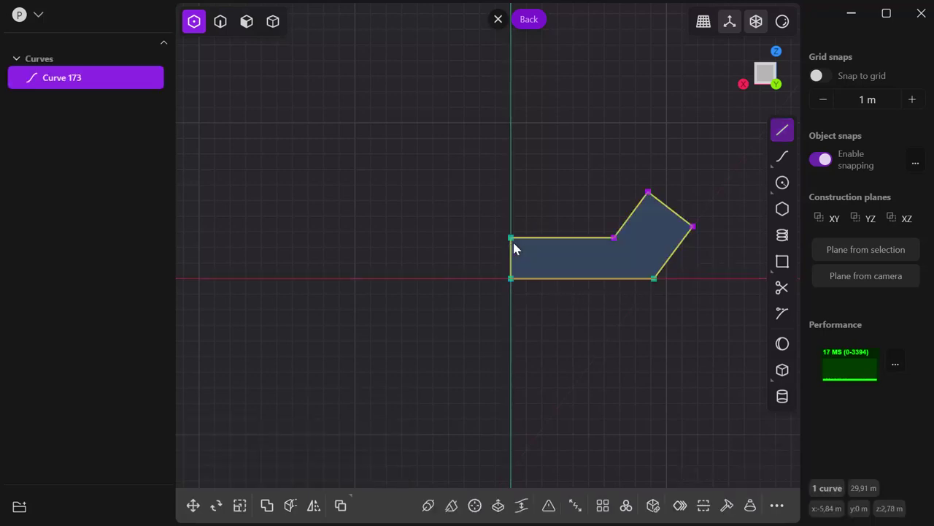
Step: Move the two outer vertices of the profile's slanted lip slightly inward and down to make the lip shorter
click(693, 226)
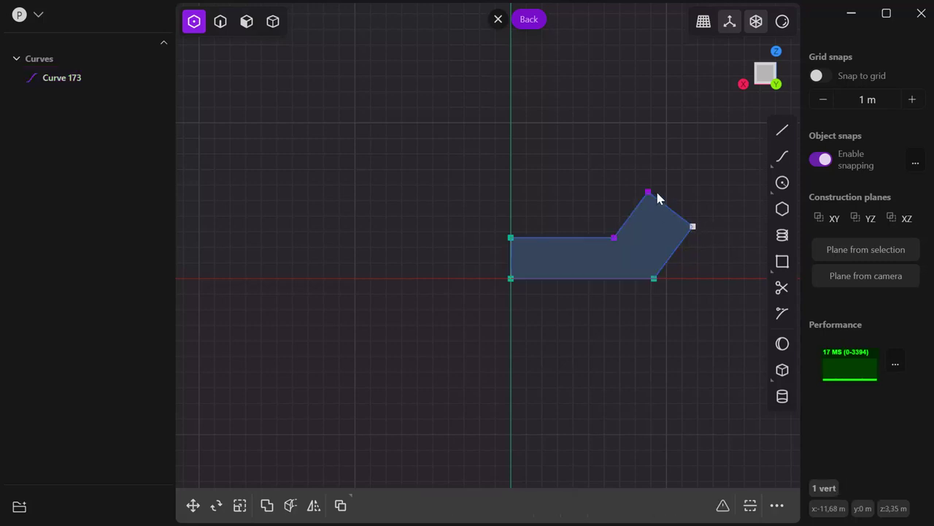
mouse_move(691, 241)
mouse_down()
mouse_move(676, 250)
mouse_move(686, 244)
mouse_up()
click(686, 244)
mouse_move(648, 197)
mouse_down()
mouse_move(634, 208)
mouse_move(652, 202)
mouse_move(652, 192)
mouse_move(640, 218)
mouse_move(641, 209)
mouse_up()
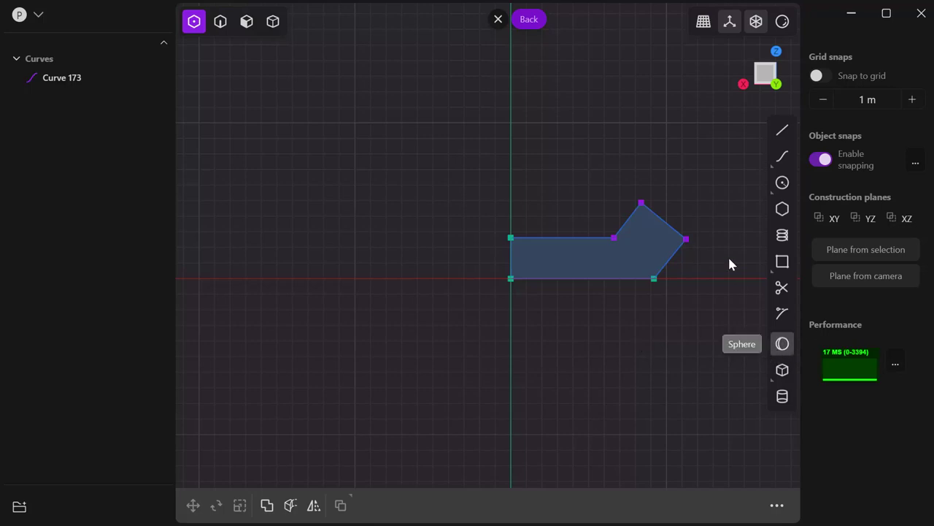
mouse_move(687, 239)
mouse_down()
mouse_move(690, 228)
mouse_move(671, 236)
mouse_move(680, 234)
mouse_up()
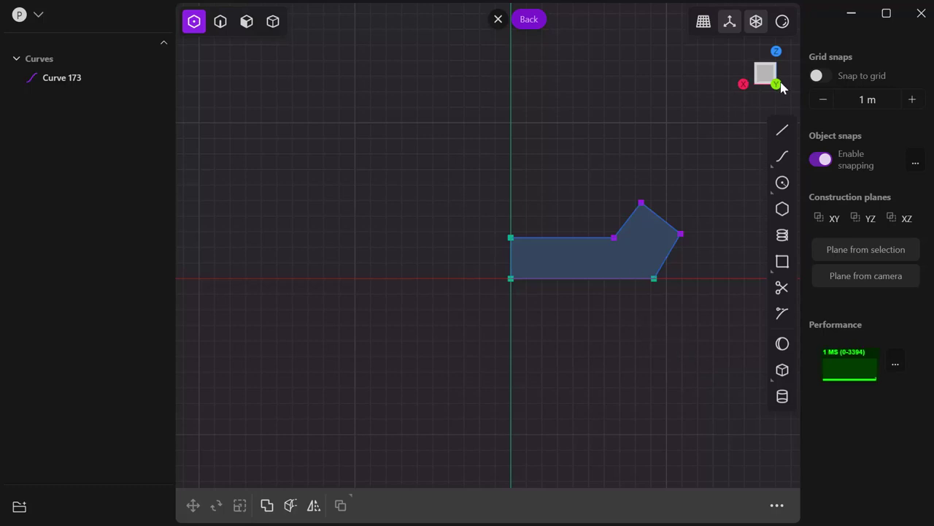
click(774, 52)
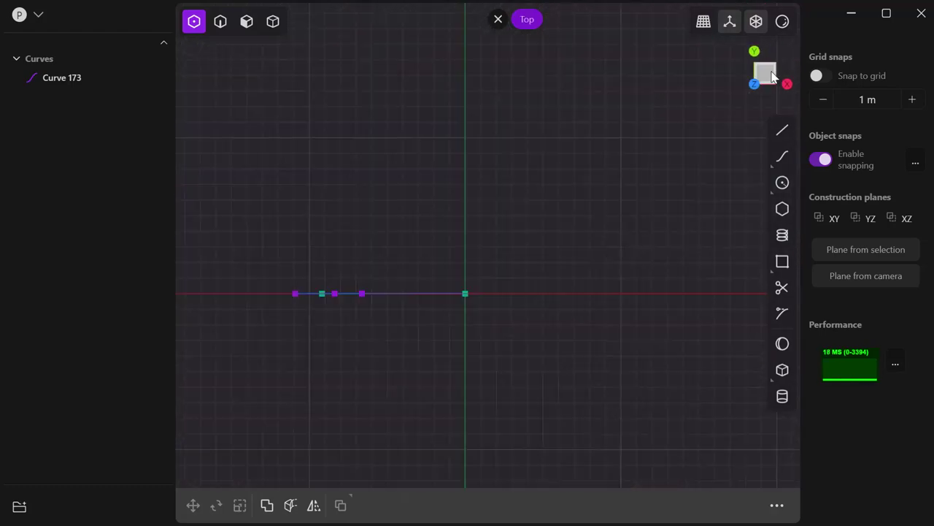
click(787, 84)
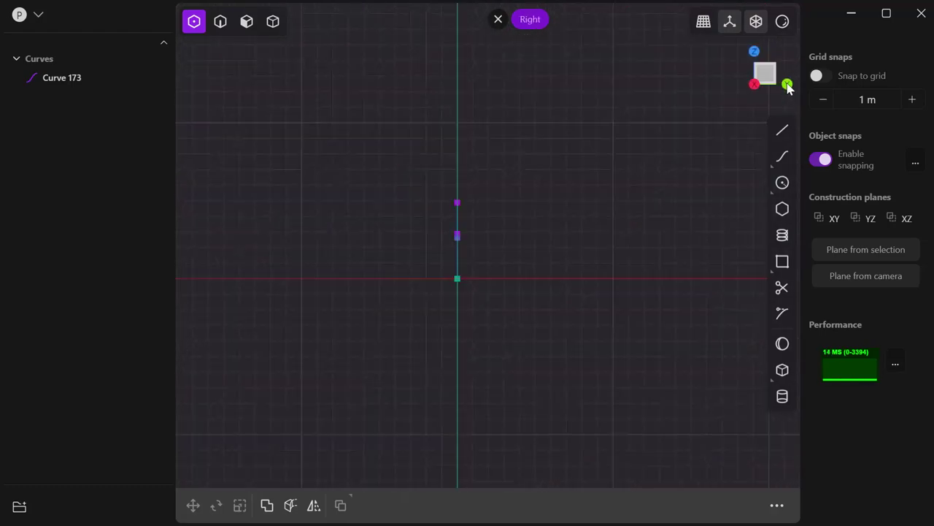
click(756, 52)
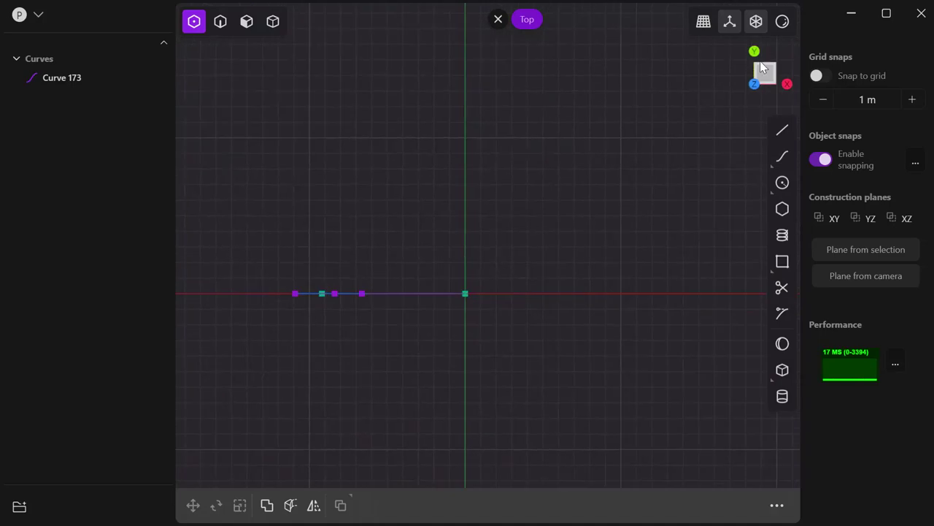
click(787, 84)
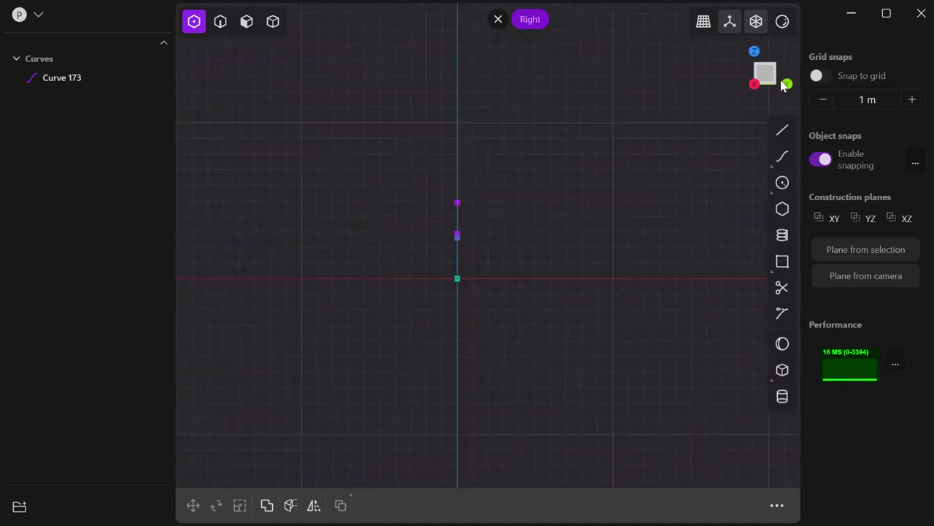
click(788, 84)
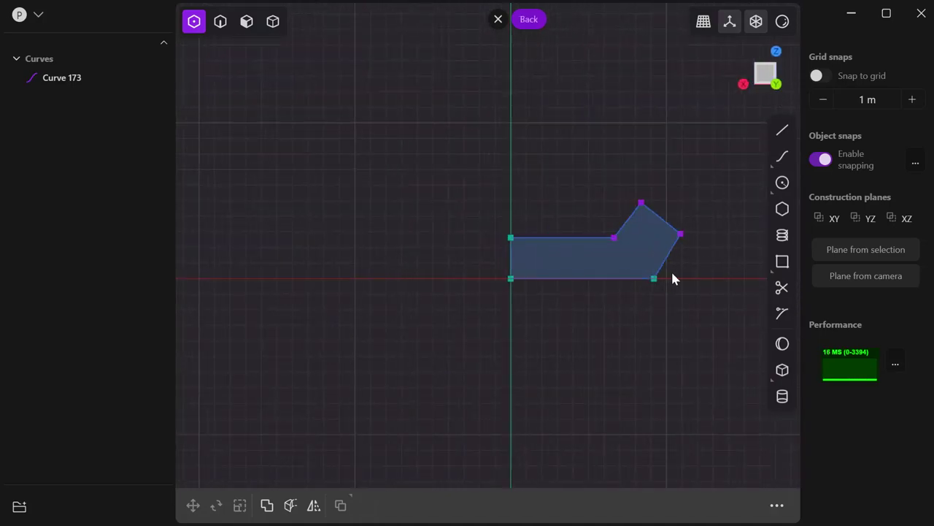
Step: Revolve the profile region 360 degrees around its vertical inner edge on the Z axis into a round solid
middle_drag(657, 333, 603, 361)
click(243, 28)
click(603, 290)
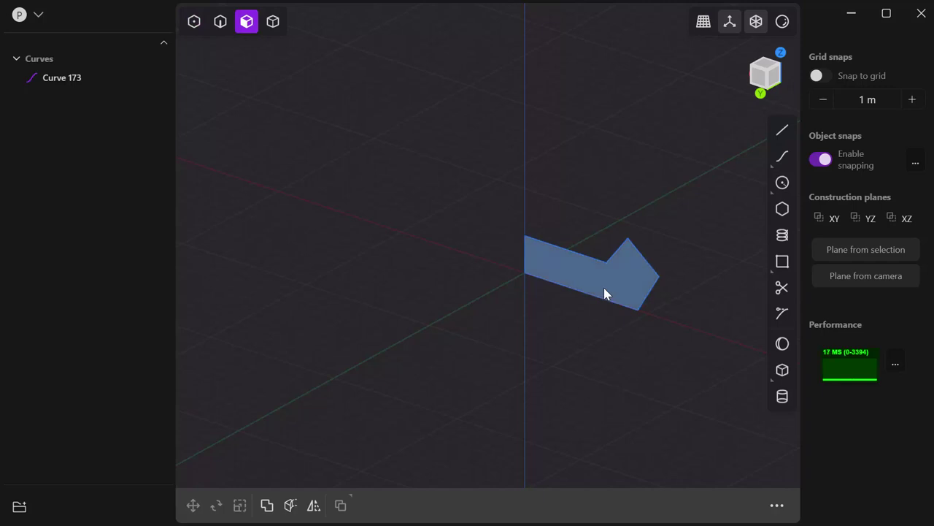
key(e)
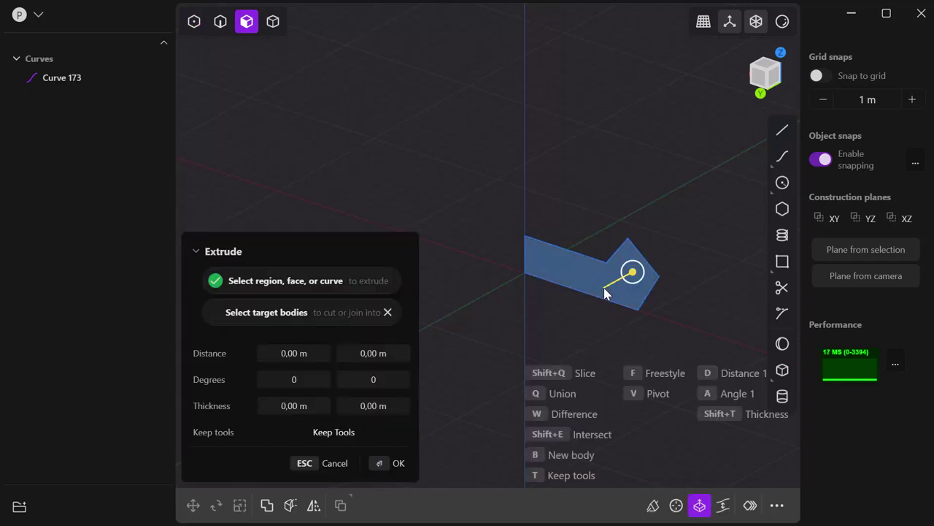
click(676, 505)
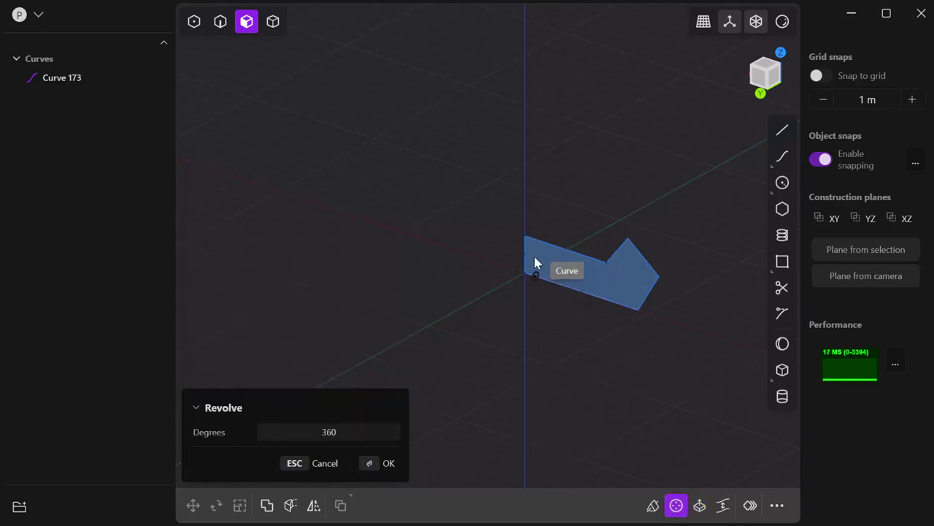
click(529, 236)
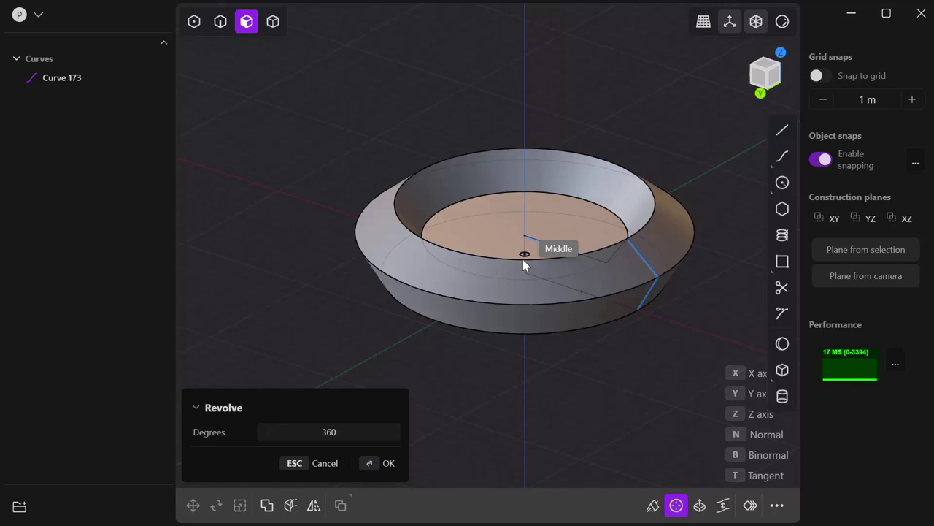
click(523, 260)
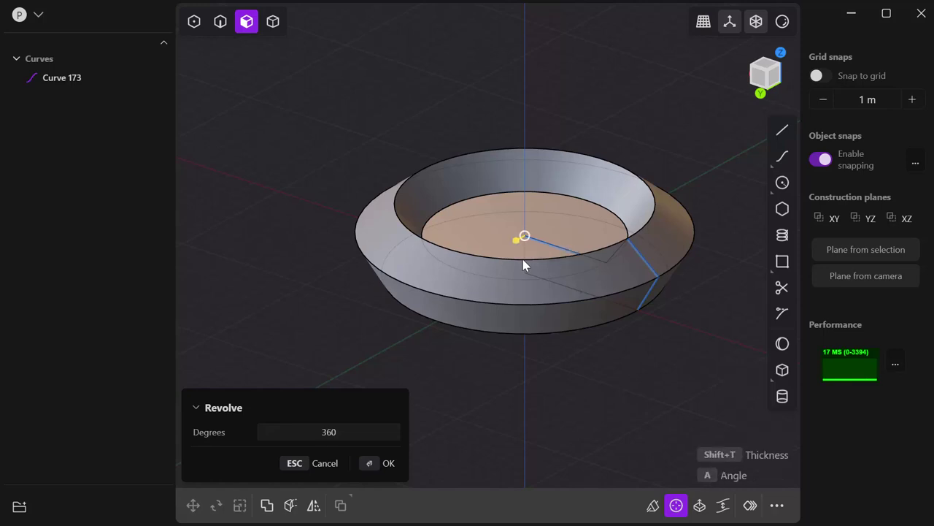
click(381, 468)
Step: Draw a closed line trapezoid on the XY plane beside the round solid, widening outward to an outer edge about 6.7 m long
middle_drag(619, 398, 601, 433)
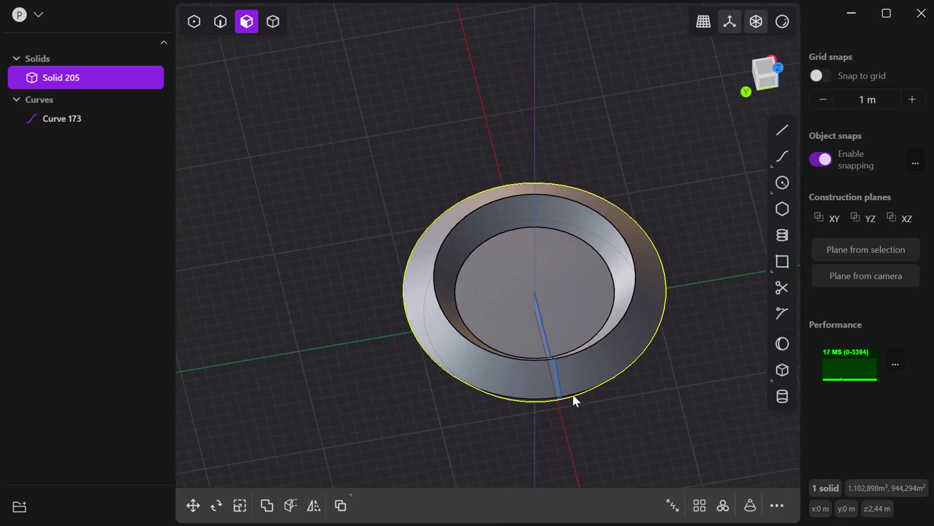
middle_drag(572, 400, 571, 409)
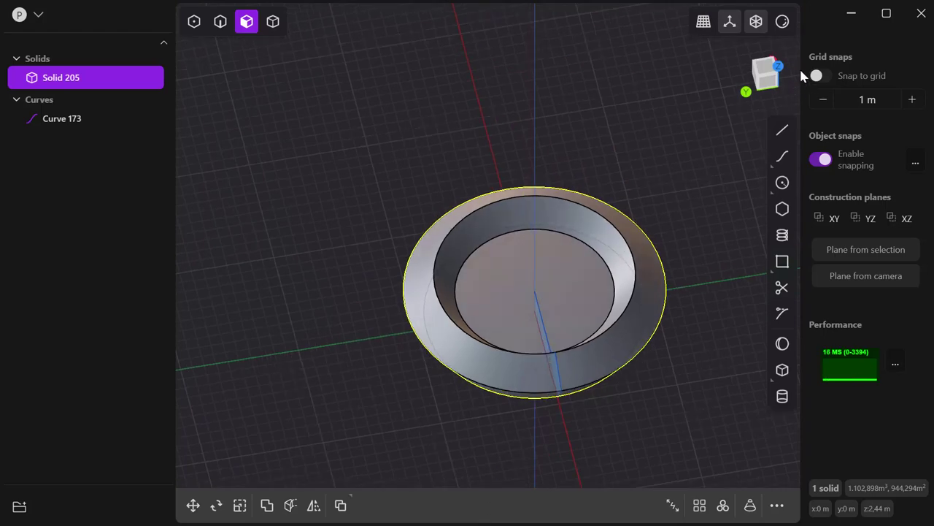
click(779, 68)
scroll(631, 306, down, 1)
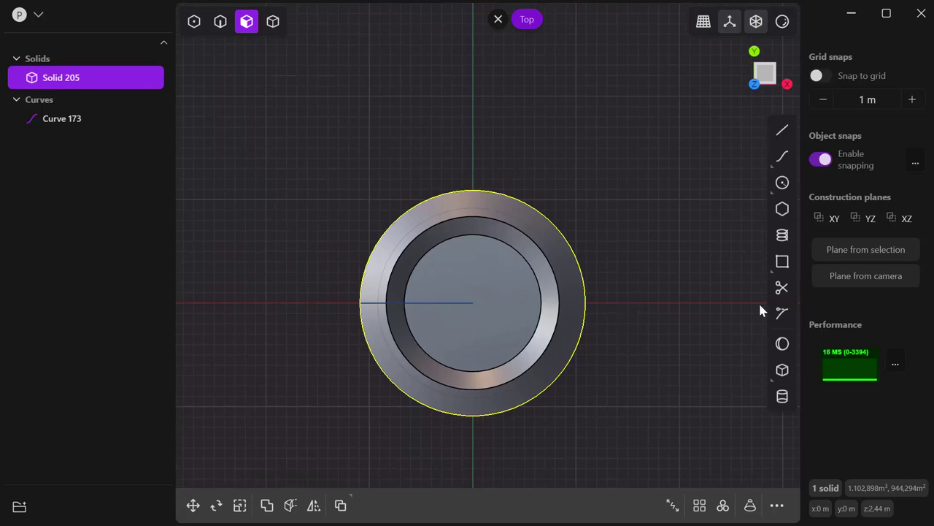
click(781, 130)
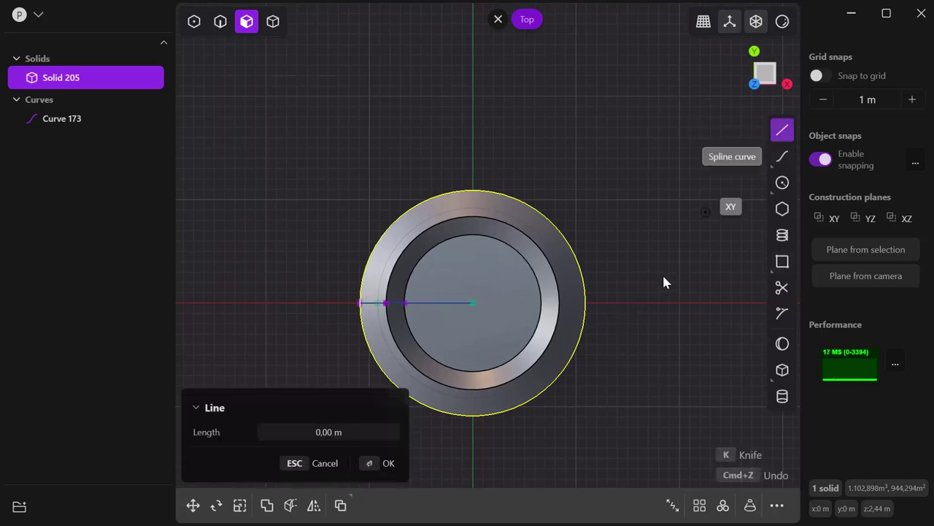
click(607, 318)
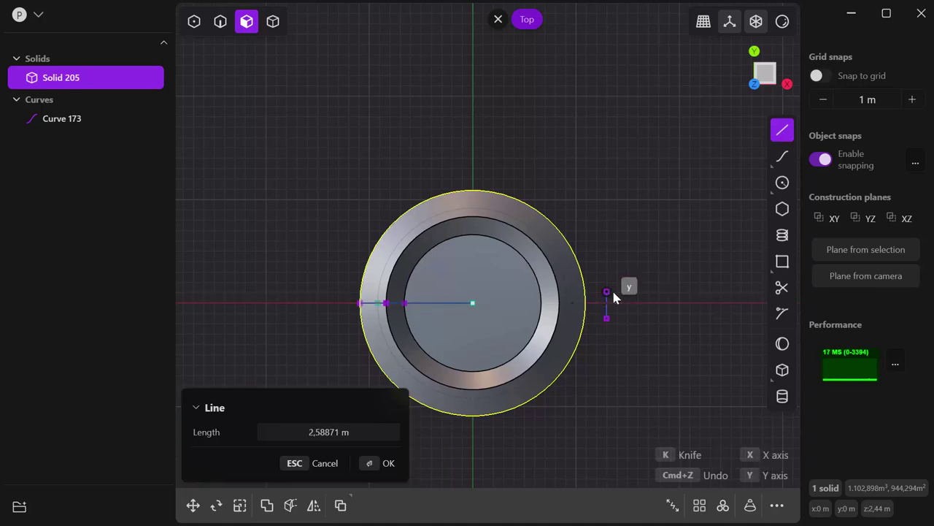
click(612, 292)
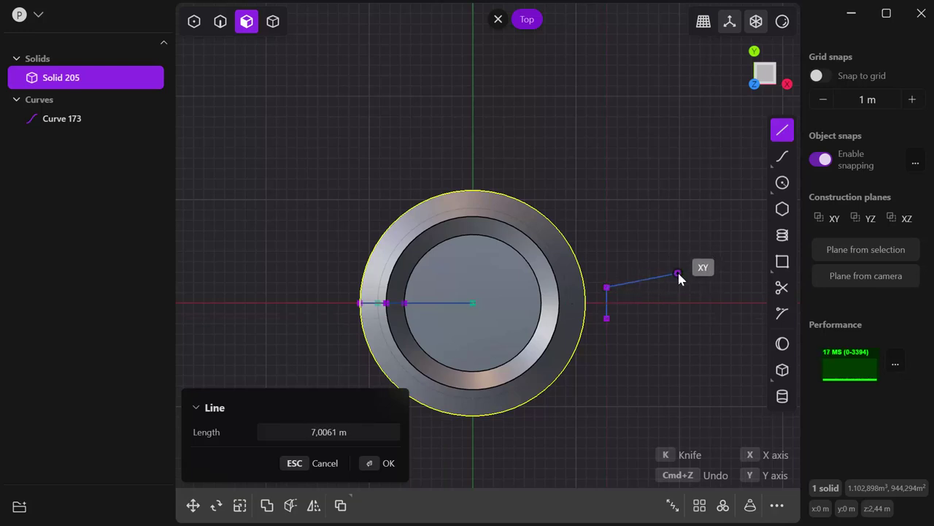
click(679, 272)
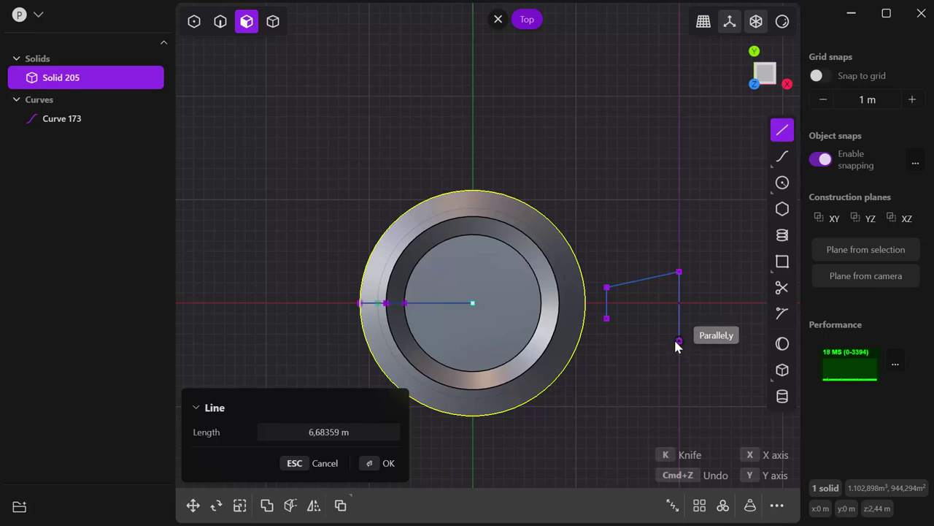
click(673, 338)
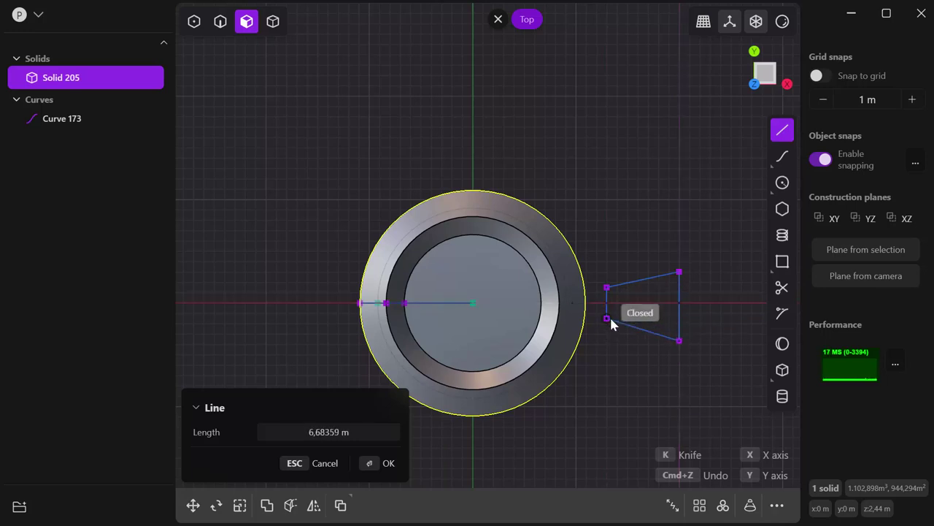
click(609, 317)
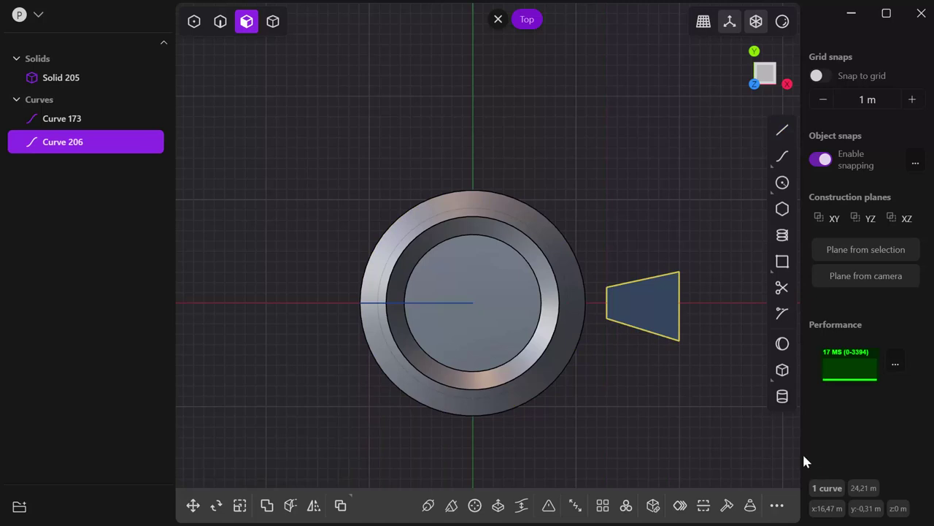
Step: Scale the trapezoid curve by about 1.05 along X and 0.61 along Y
click(239, 505)
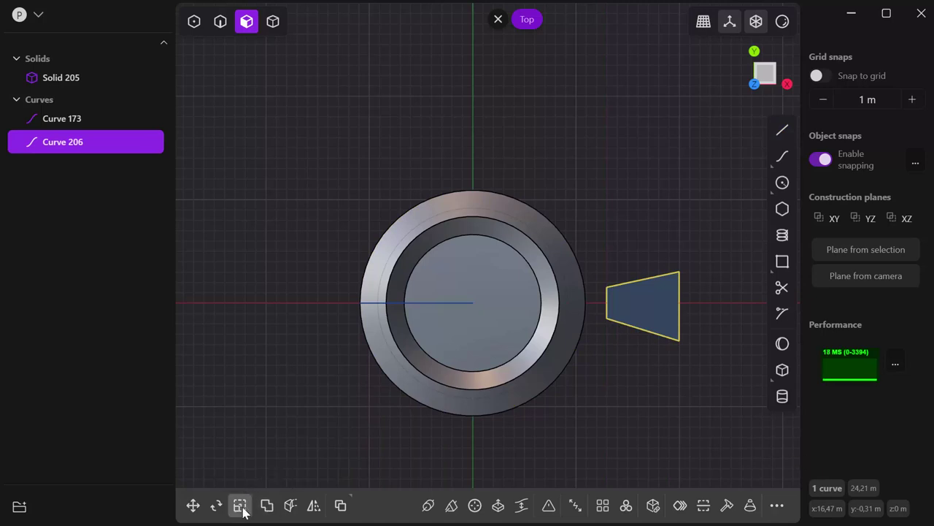
mouse_move(681, 309)
mouse_down()
mouse_move(671, 308)
mouse_move(682, 317)
mouse_move(680, 300)
mouse_up()
drag(643, 272, 644, 289)
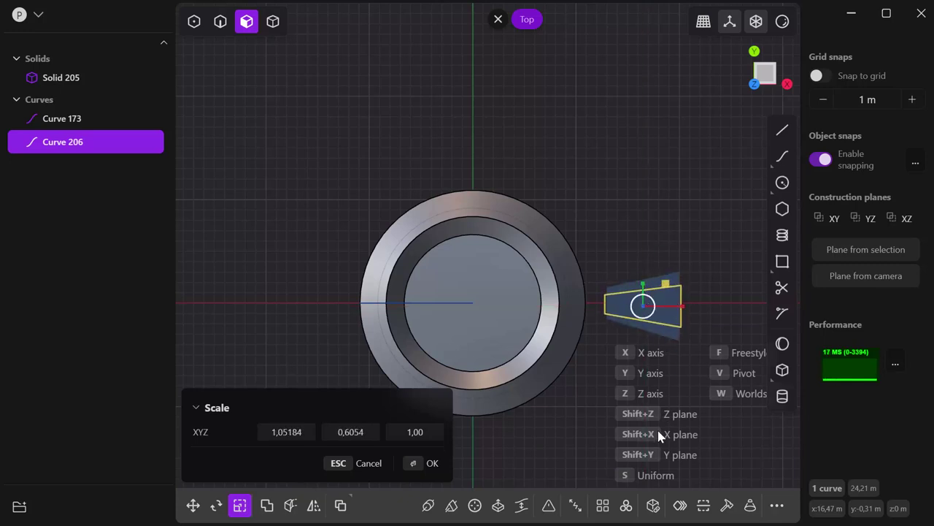
click(417, 463)
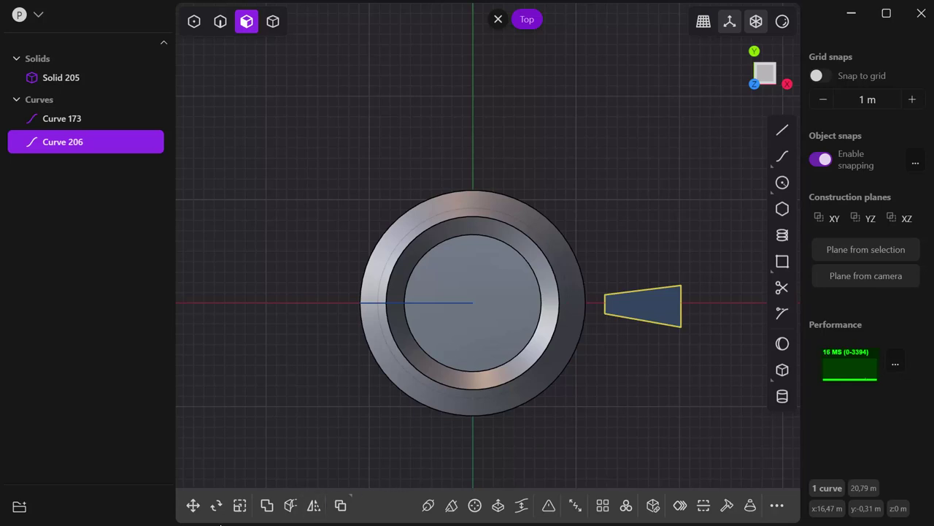
Step: Move the trapezoid's two outer corner vertices slightly toward the X axis to narrow its wide end
click(195, 23)
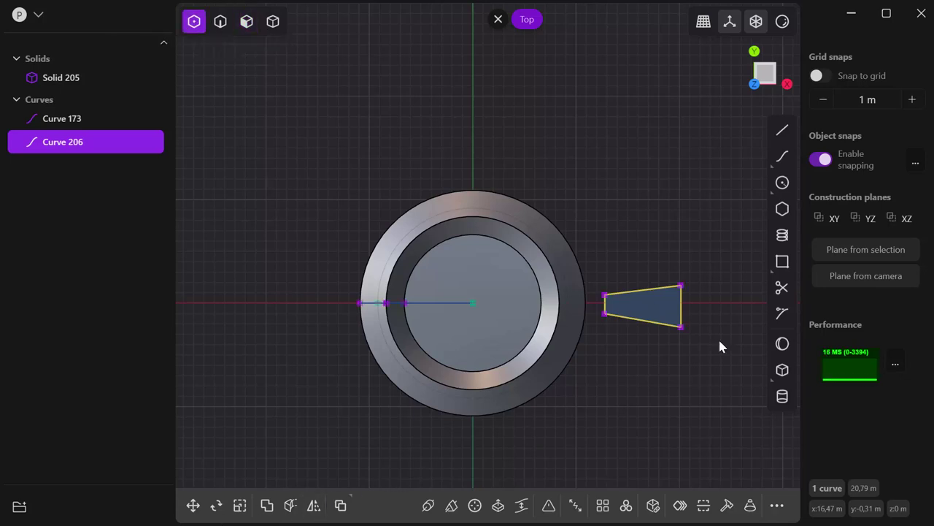
drag(682, 323, 679, 328)
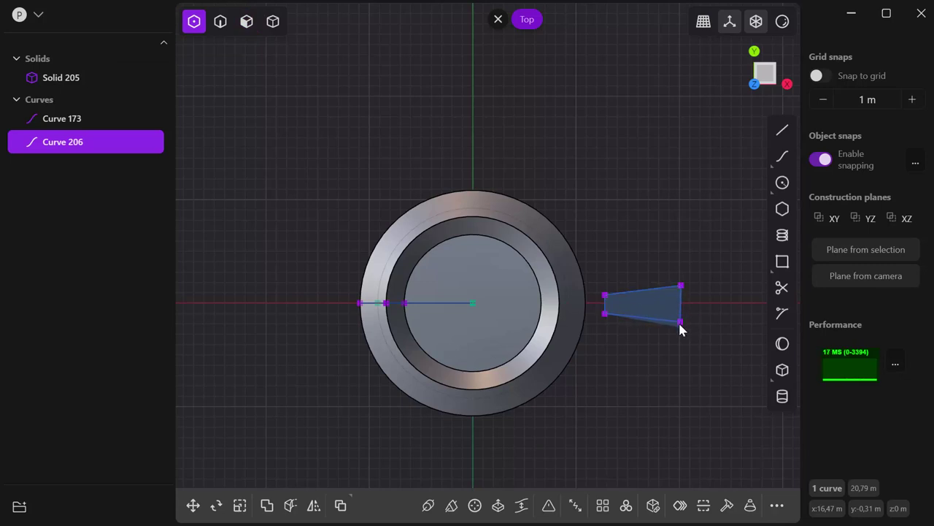
click(686, 332)
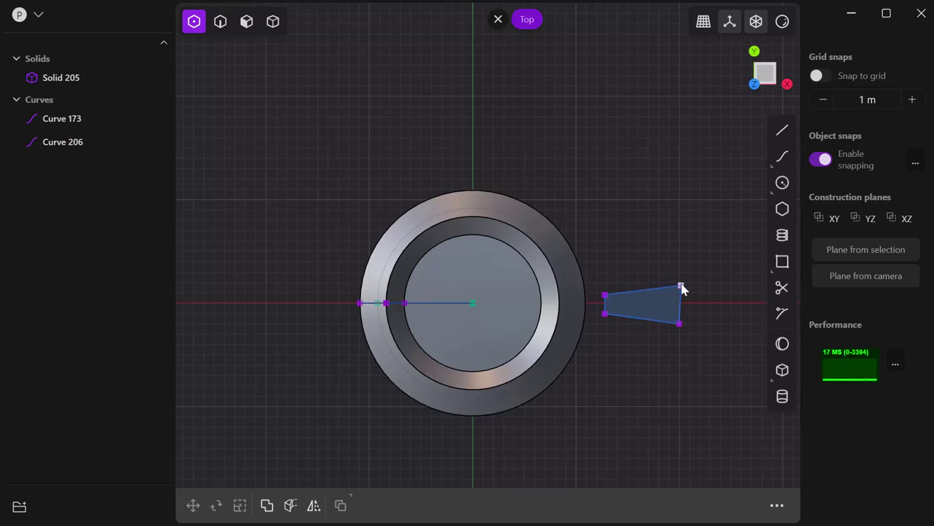
drag(688, 287, 684, 290)
middle_drag(589, 400, 545, 329)
click(246, 21)
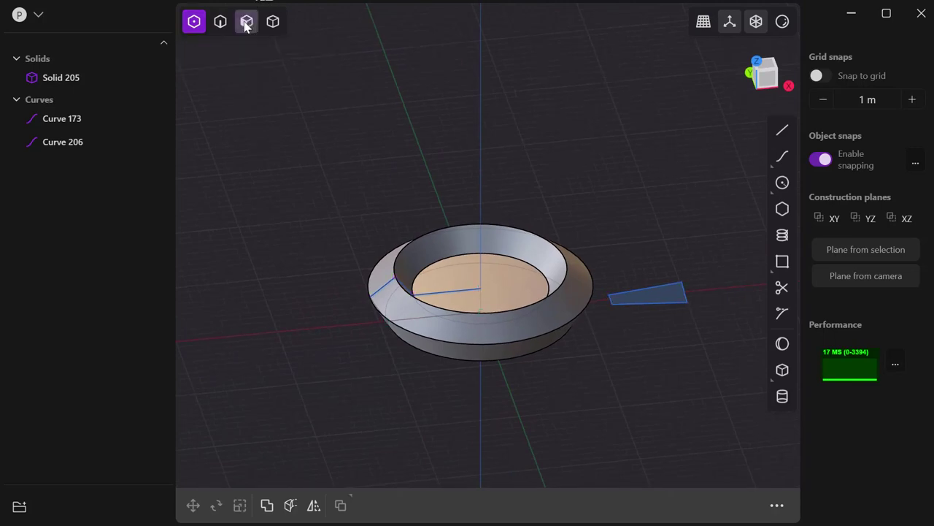
click(632, 300)
key(e)
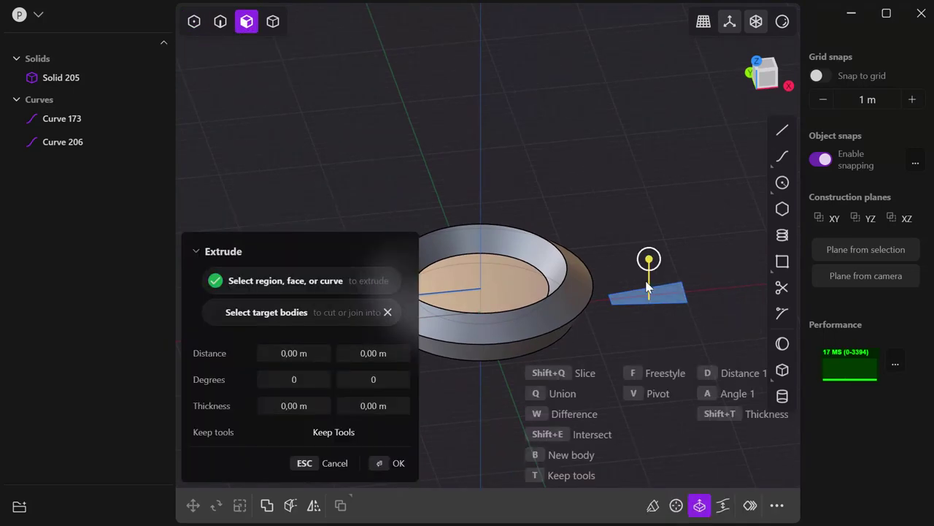
drag(650, 261, 624, 178)
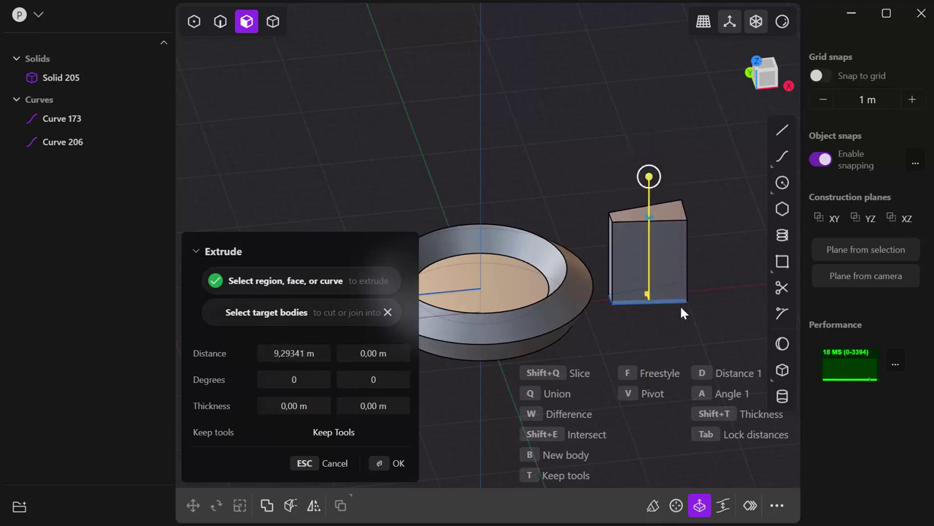
key(1)
drag(645, 296, 645, 313)
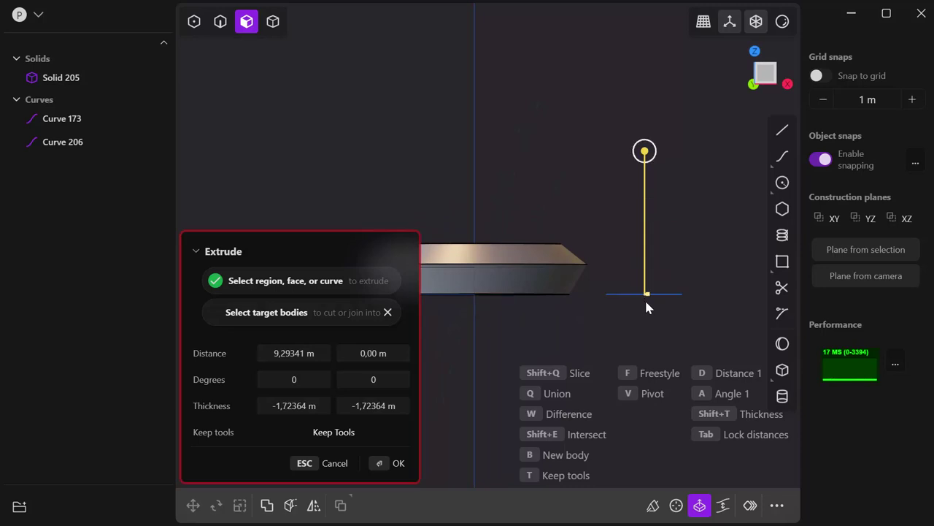
key(Escape)
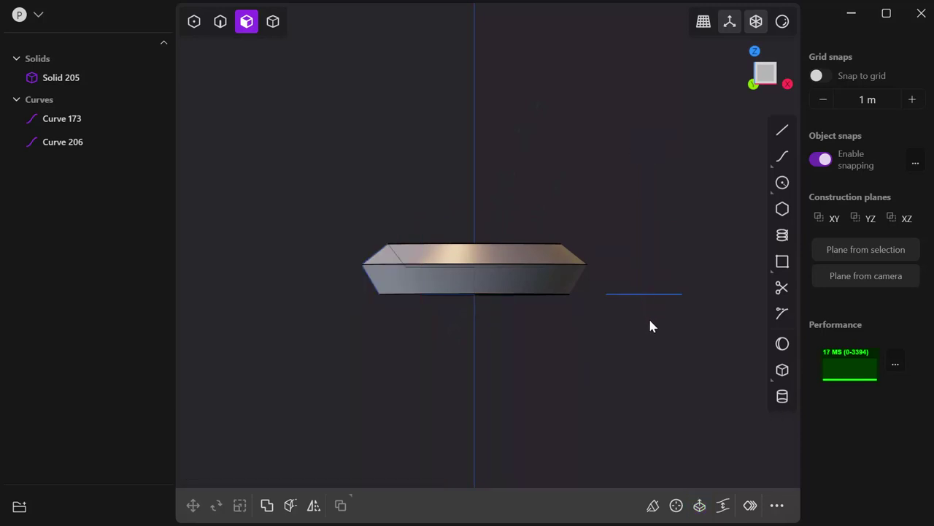
Step: Extrude the trapezoid region beside the round solid upward by about 10.2 m into a separate block
middle_drag(709, 273, 699, 330)
key(x)
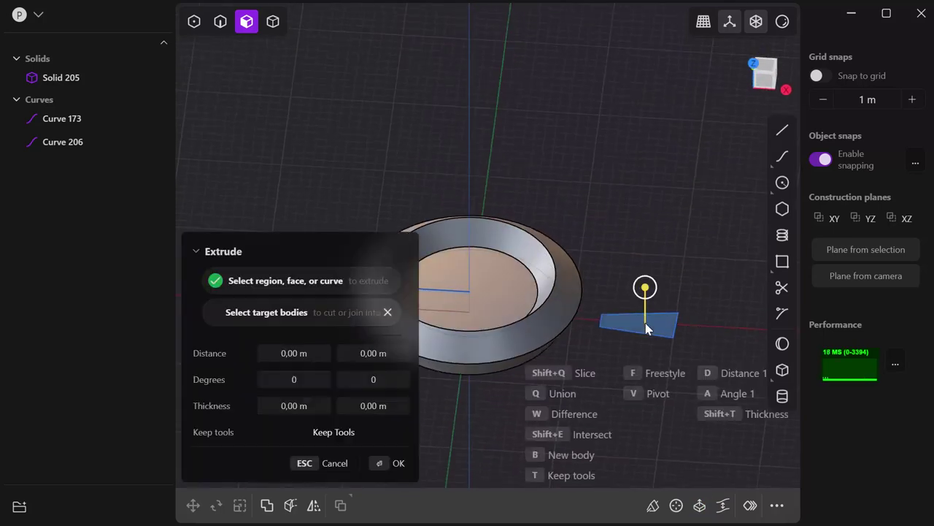
click(603, 208)
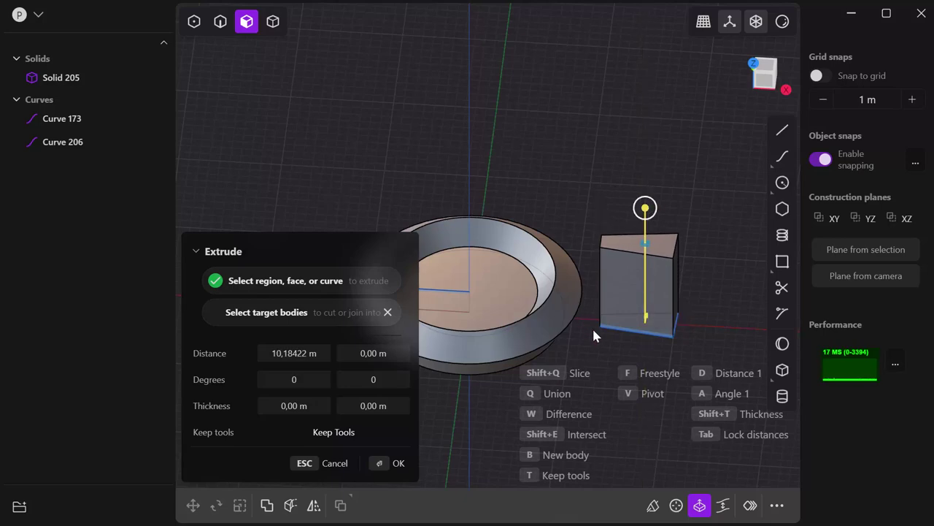
middle_drag(651, 356, 667, 316)
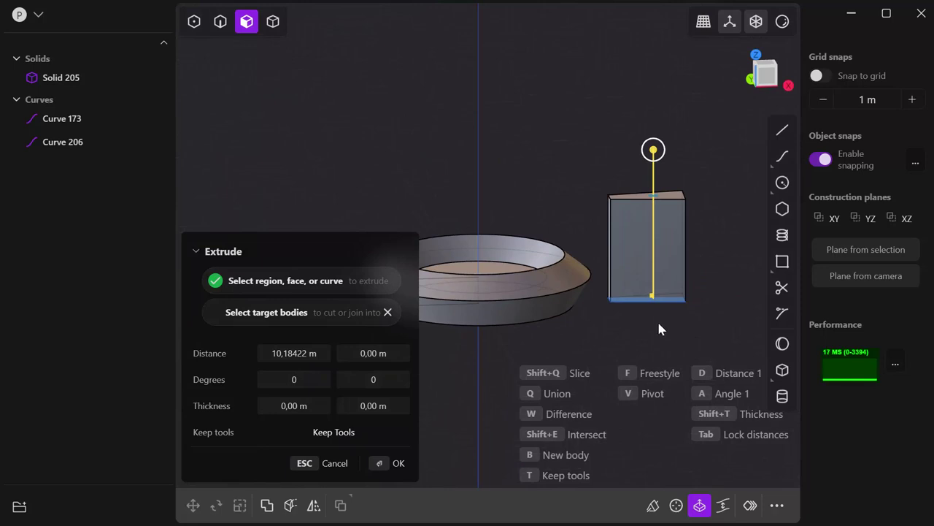
click(385, 465)
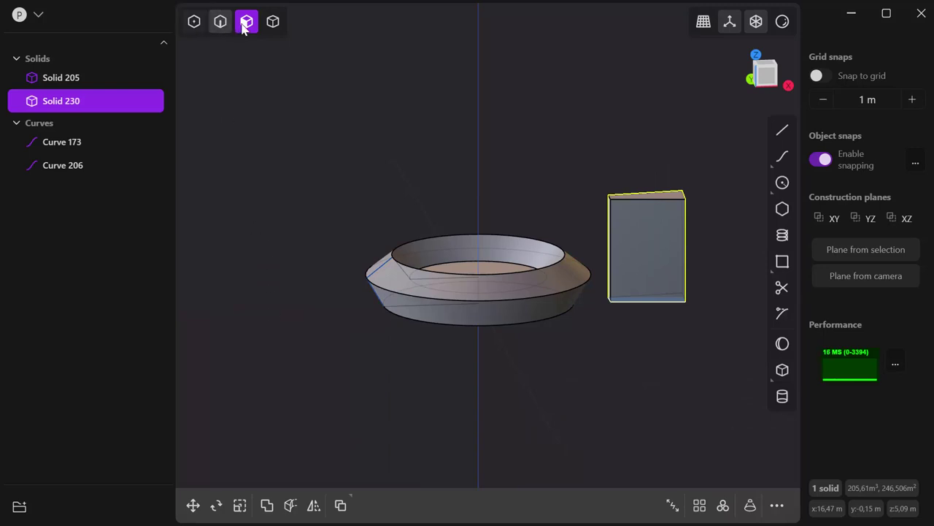
Step: Move the trapezoidal block down about 2.45 m along the Z axis
click(272, 23)
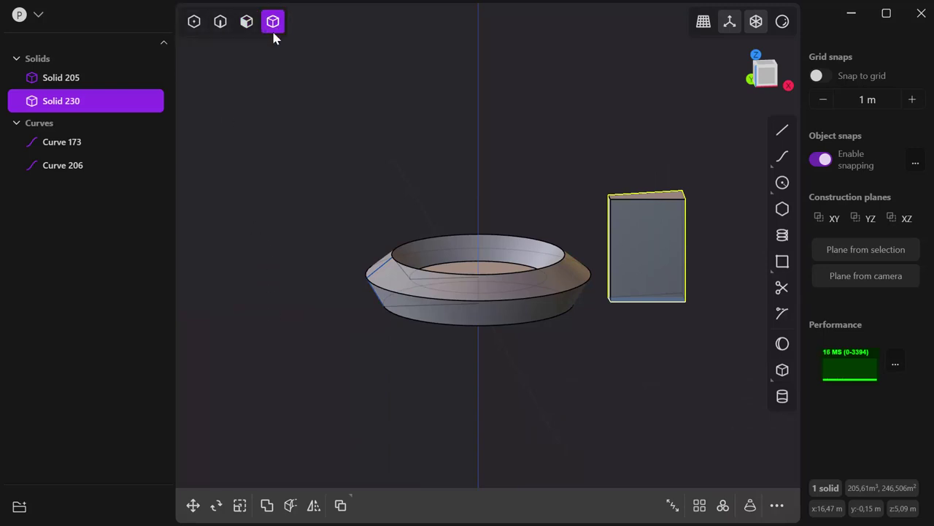
click(193, 505)
drag(647, 209, 639, 231)
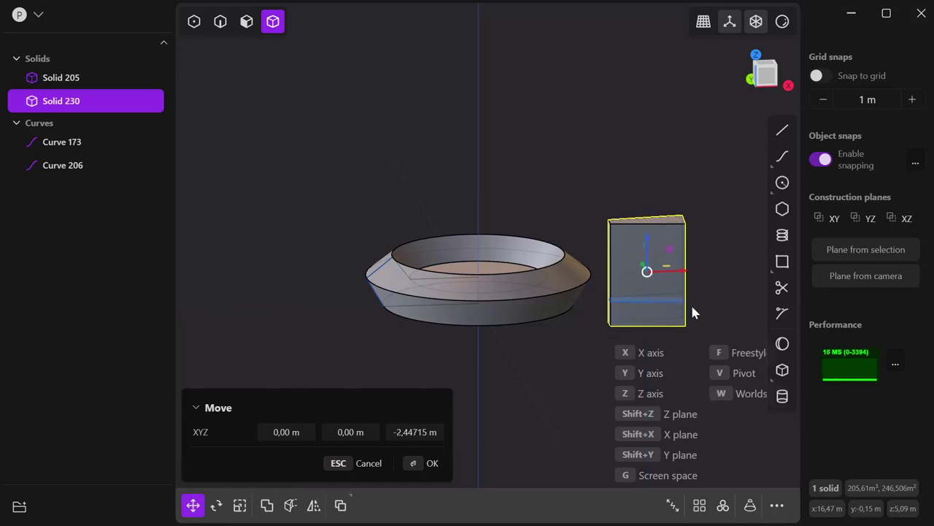
click(418, 466)
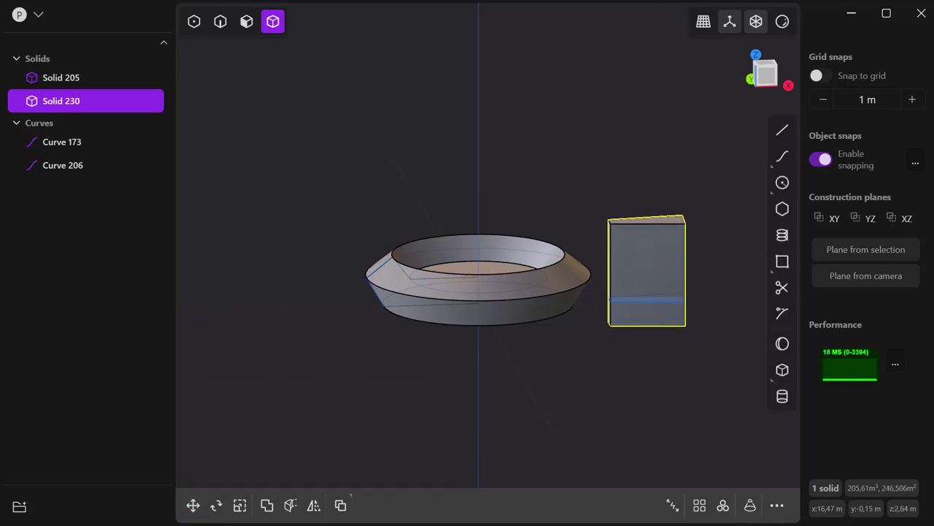
click(213, 506)
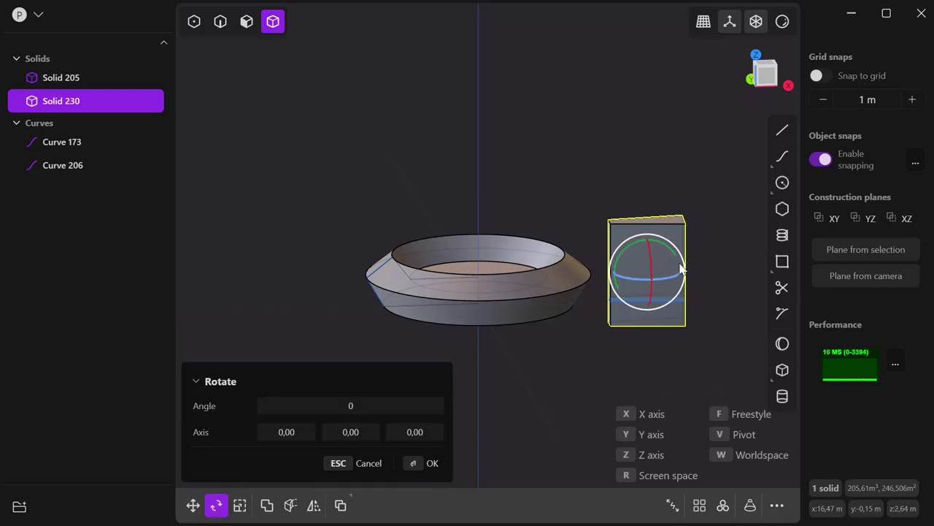
drag(680, 263, 661, 239)
middle_drag(623, 341, 324, 338)
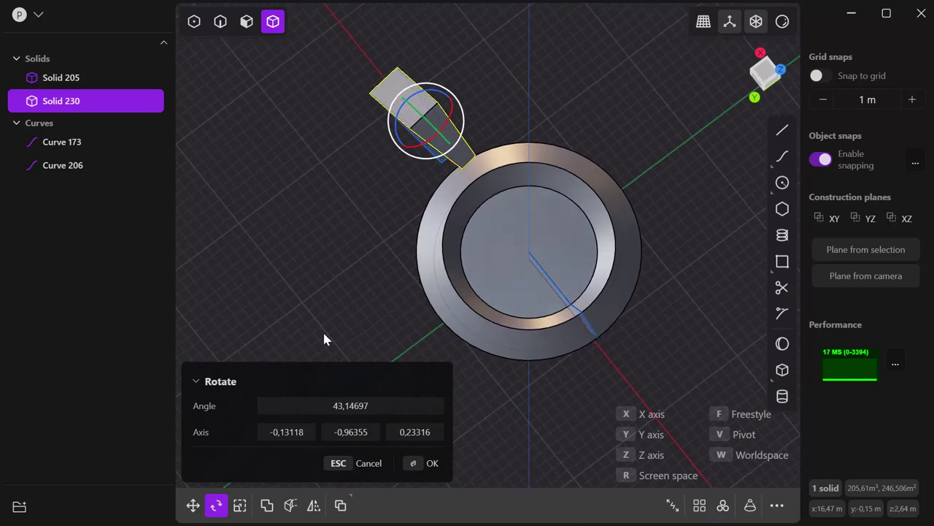
click(469, 146)
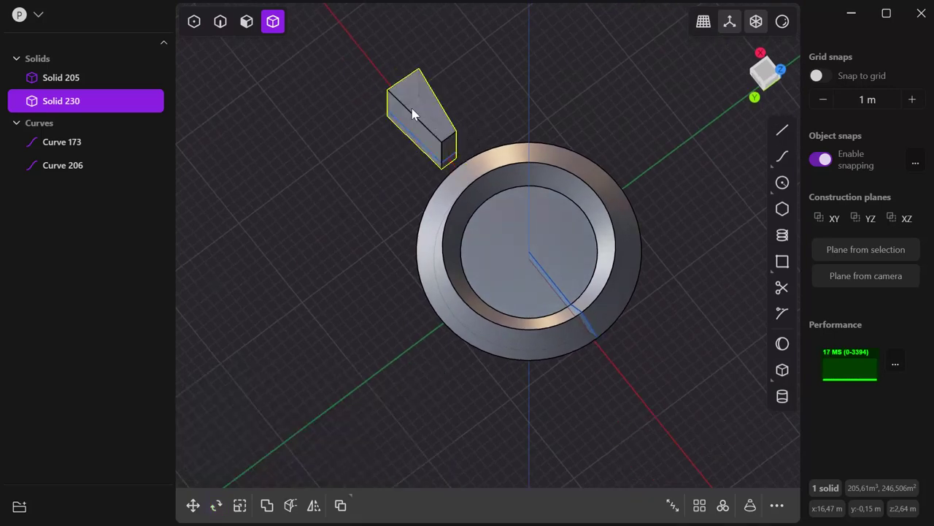
Step: Move the trapezoidal block in the back view about 1.74 m toward the round solid along X and 3.34 m up along Z
middle_drag(480, 135, 601, 62)
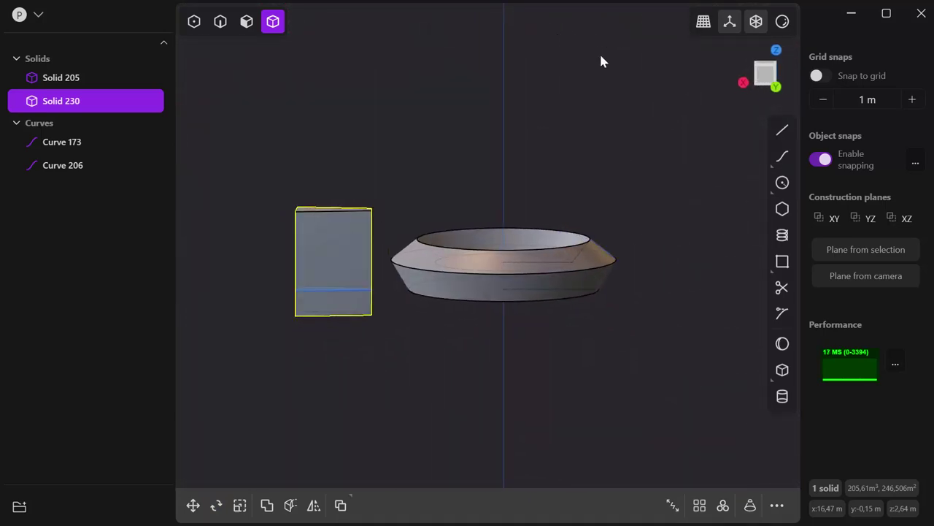
click(742, 85)
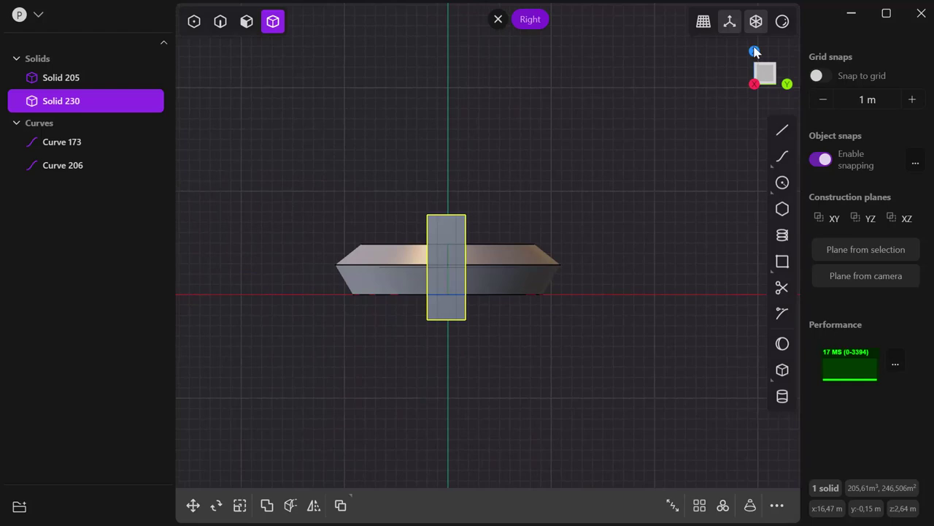
click(754, 52)
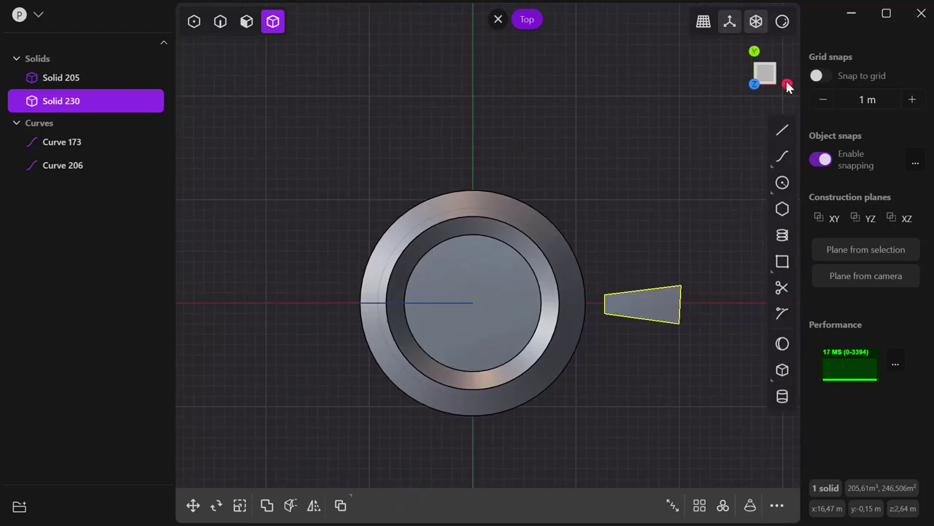
click(786, 86)
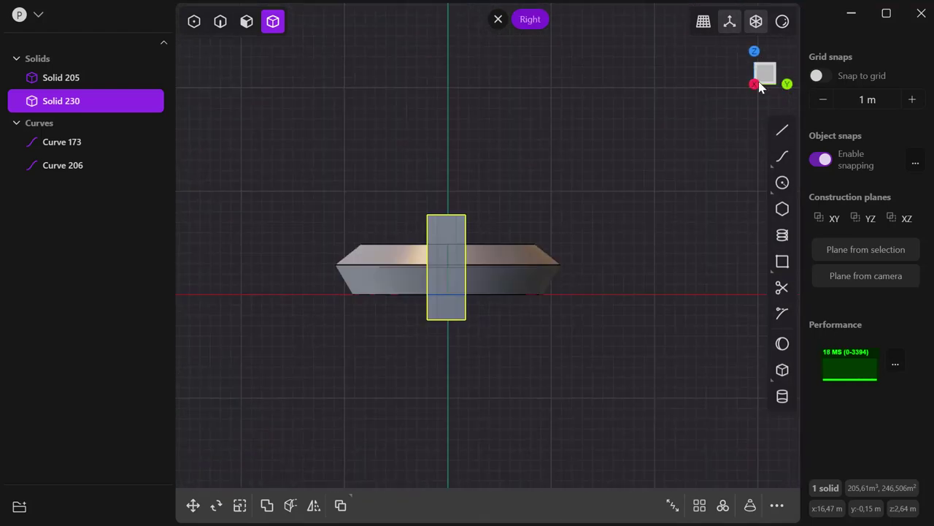
click(786, 86)
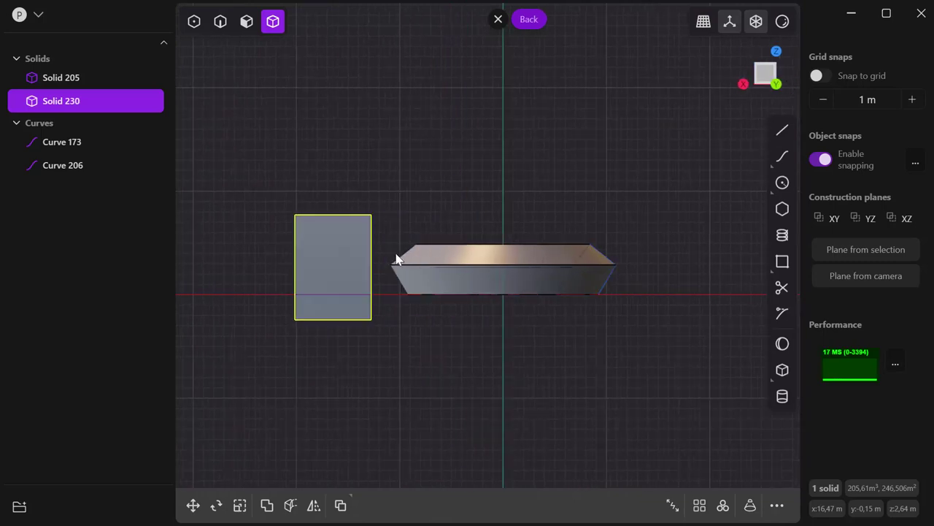
click(340, 254)
click(352, 251)
click(193, 506)
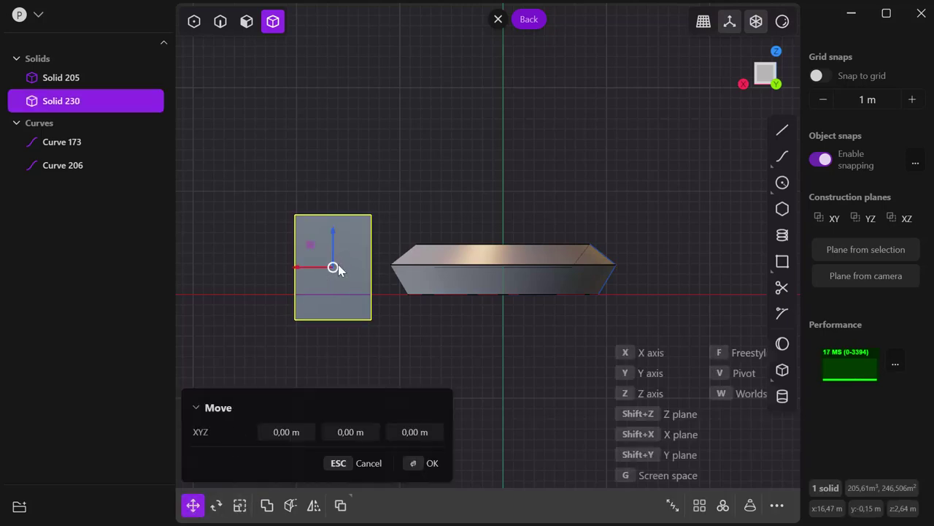
drag(333, 268, 351, 235)
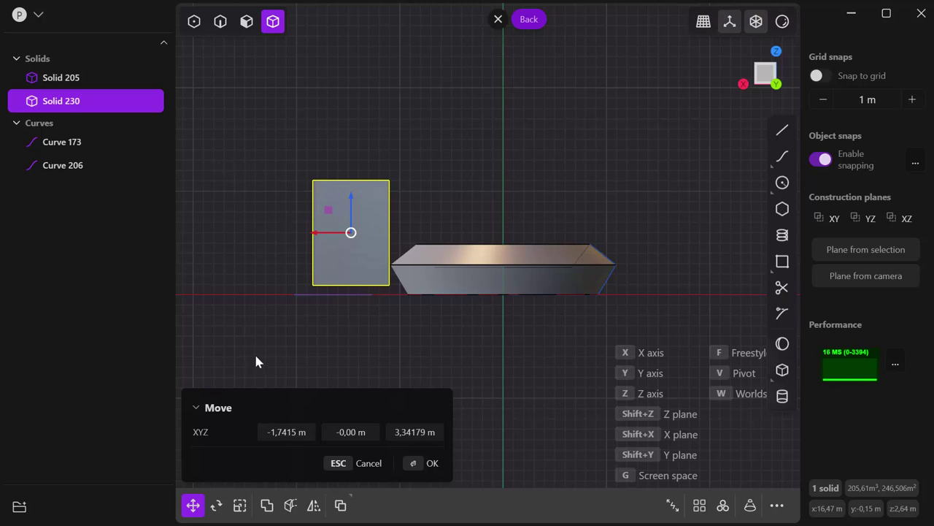
click(434, 462)
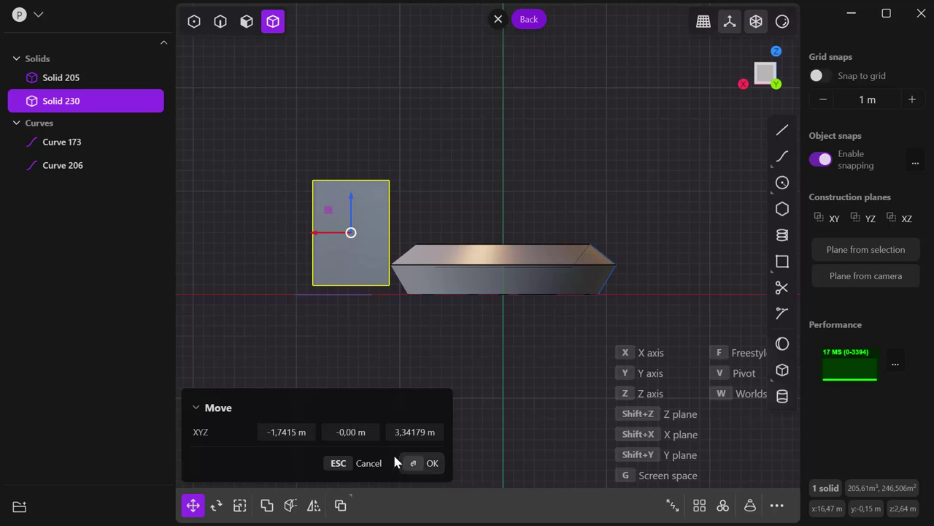
Step: Rotate the trapezoidal block about 48.9 degrees around the negative Y axis so it tilts toward the round solid
click(216, 504)
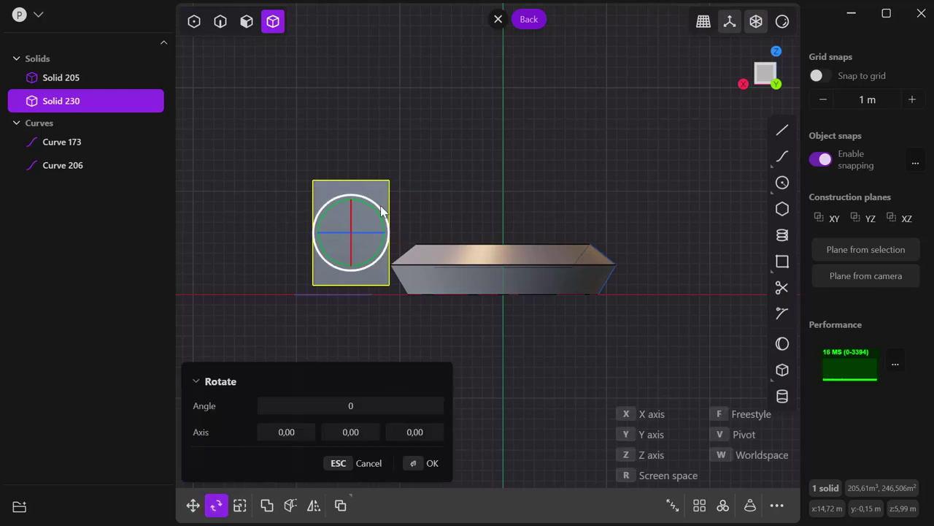
drag(387, 212, 395, 241)
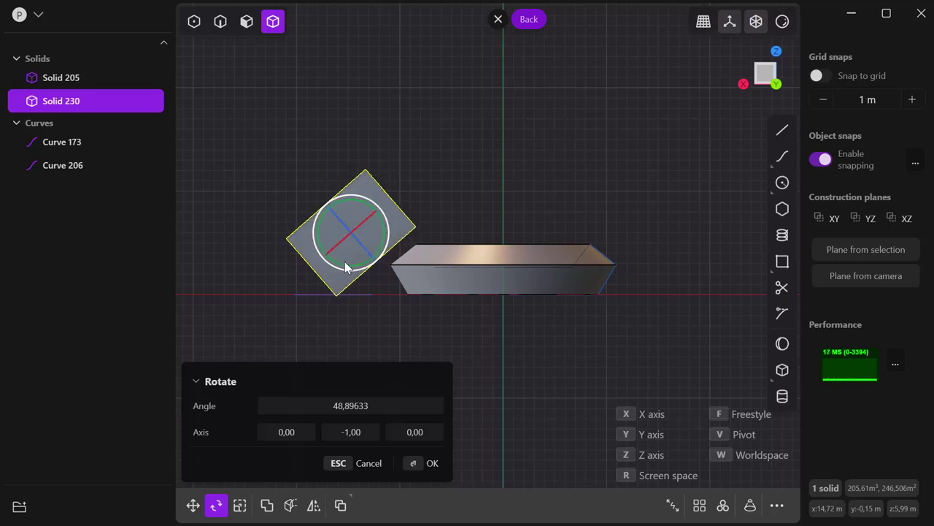
click(412, 467)
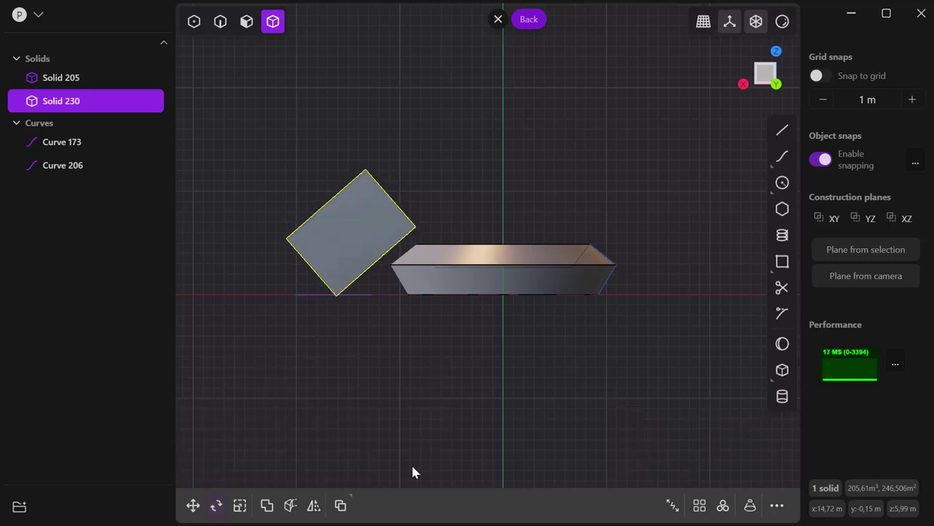
Step: Move the tilted block about -3.29 m along X and -1.69 m along Z so it cuts into the round solid's rim
click(193, 506)
drag(352, 235, 385, 251)
middle_drag(430, 290, 411, 324)
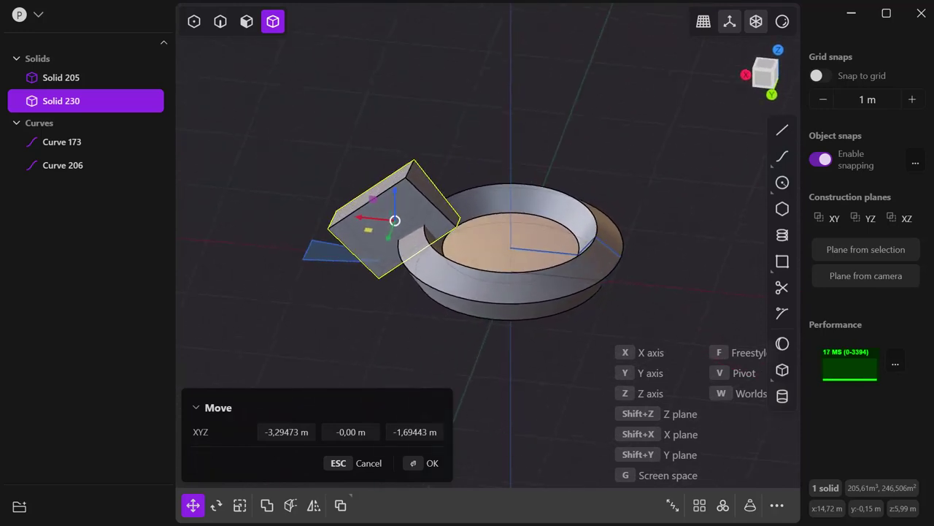
key(Return)
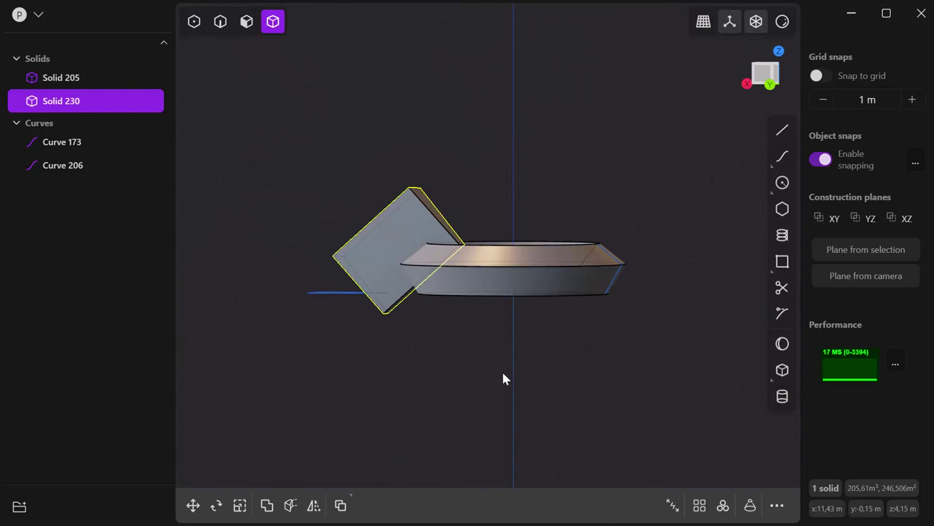
middle_drag(503, 378, 586, 402)
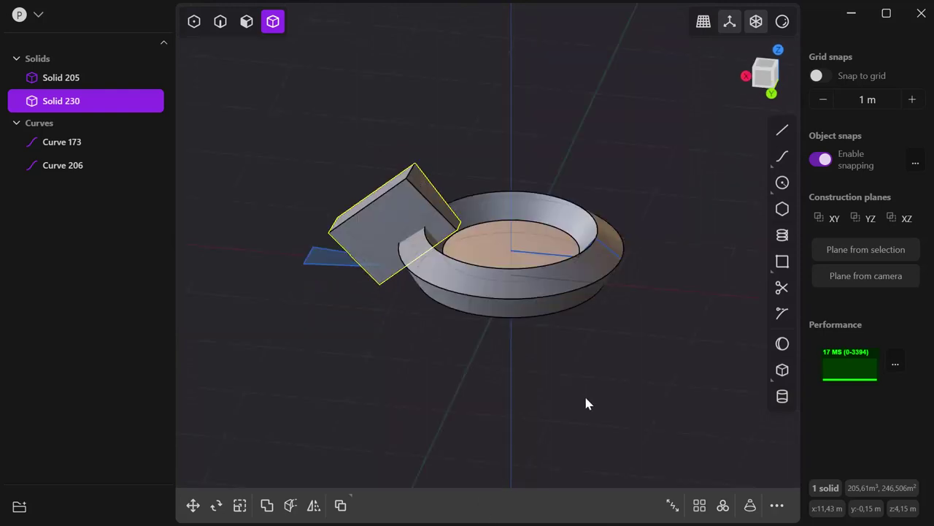
click(378, 218)
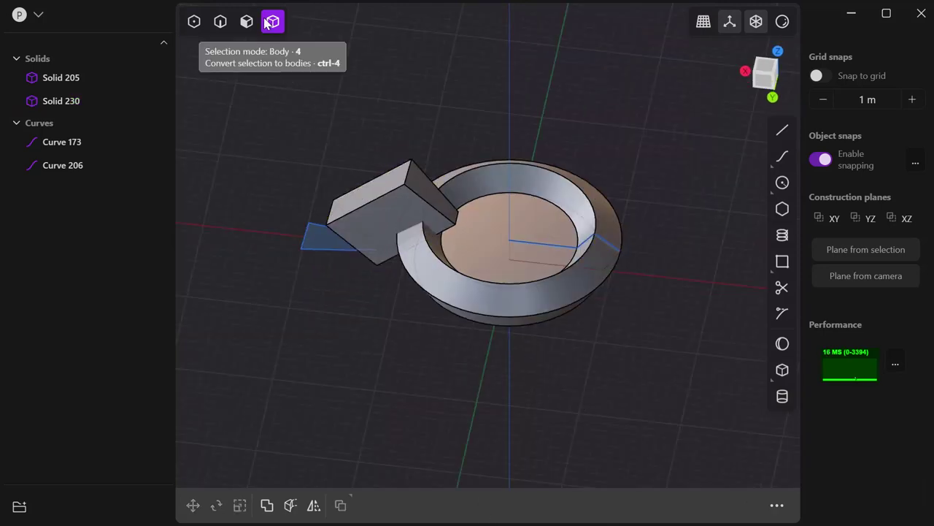
click(382, 214)
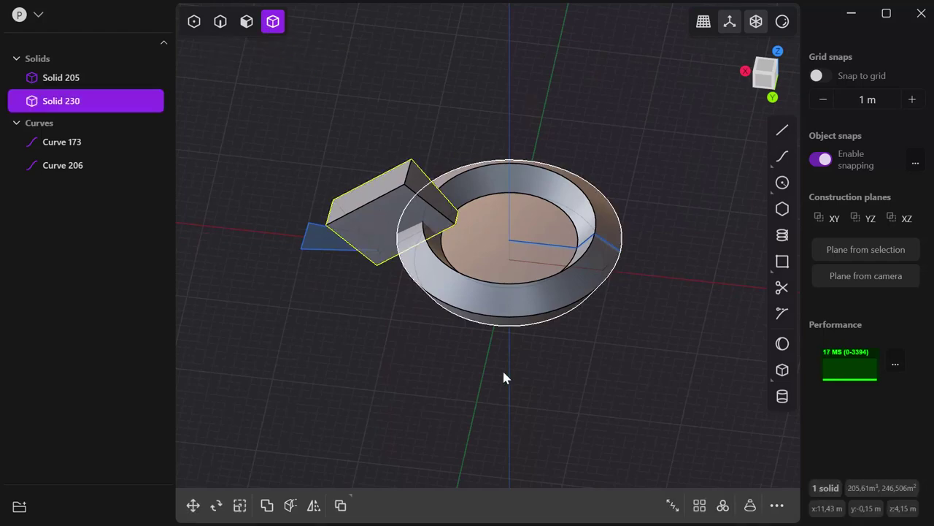
click(723, 505)
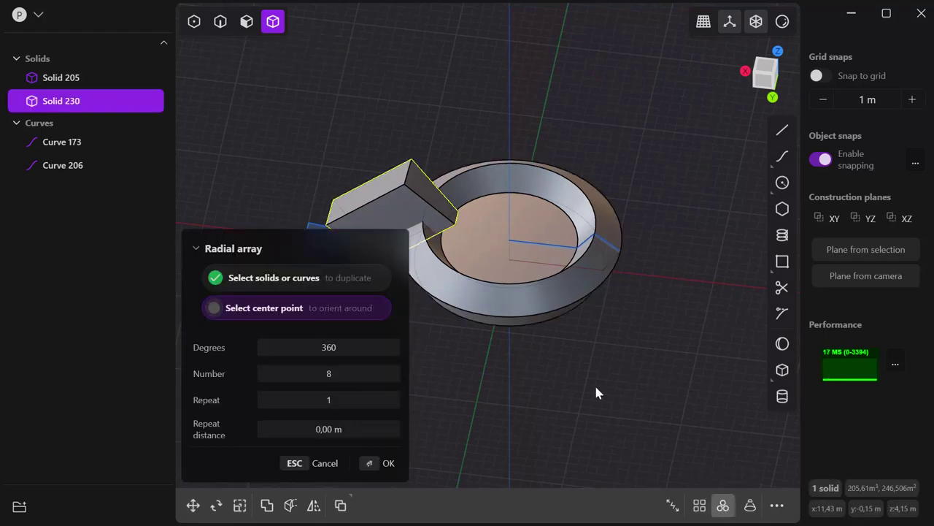
click(509, 240)
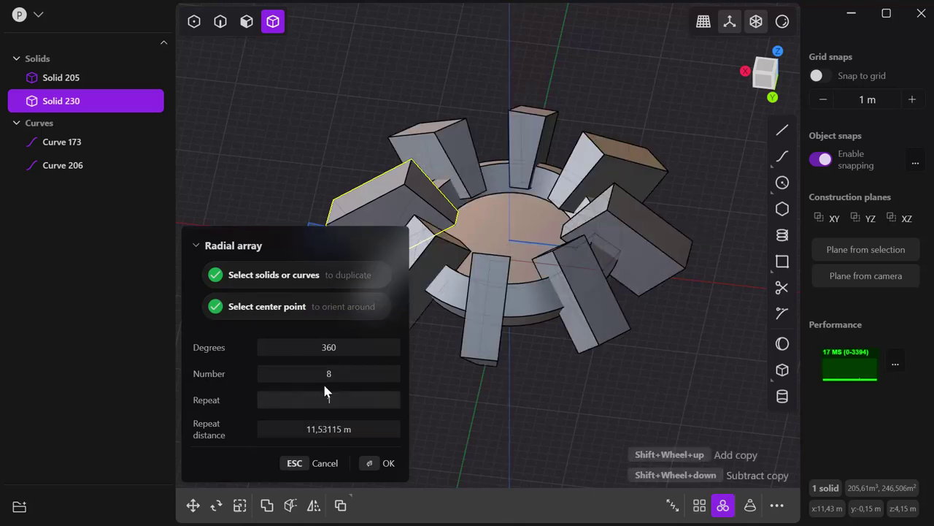
shift+scroll(328, 373, up, 1)
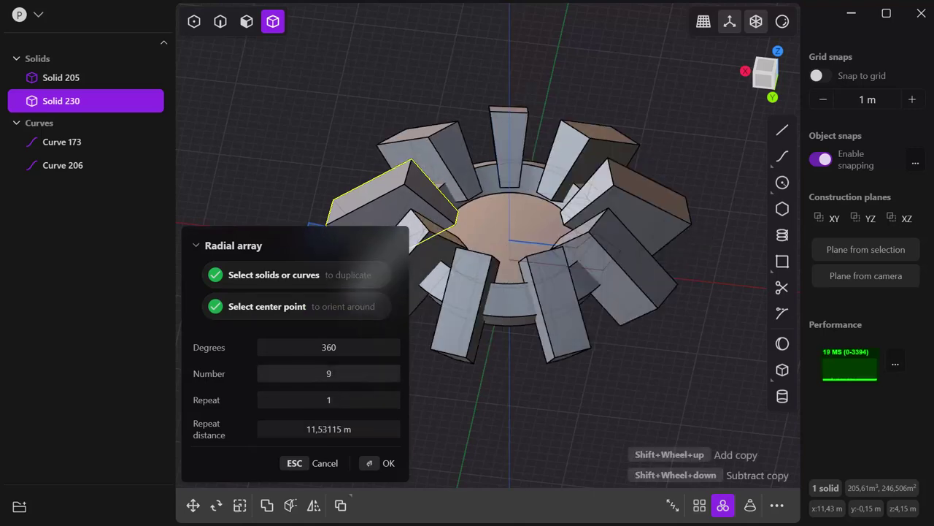
shift+scroll(328, 373, up, 8)
shift+scroll(329, 373, down, 2)
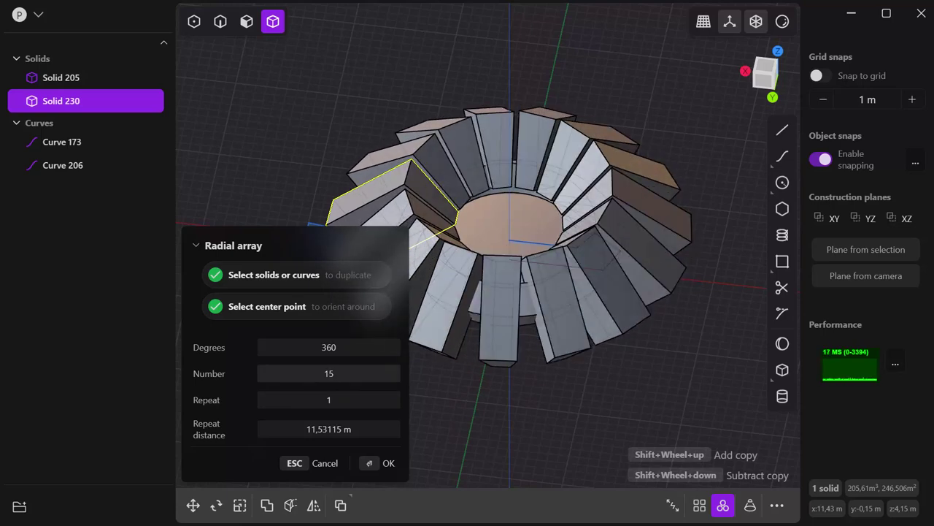
shift+scroll(329, 373, down, 1)
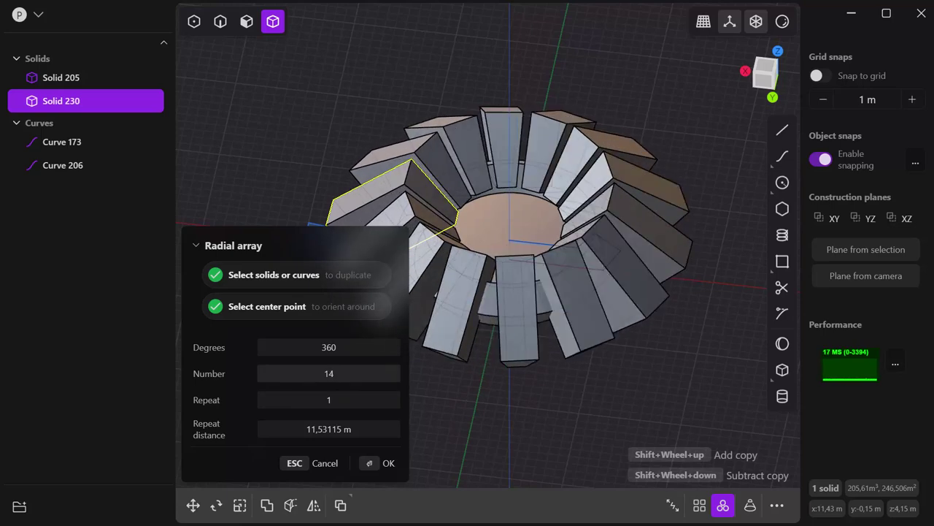
shift+scroll(329, 373, down, 2)
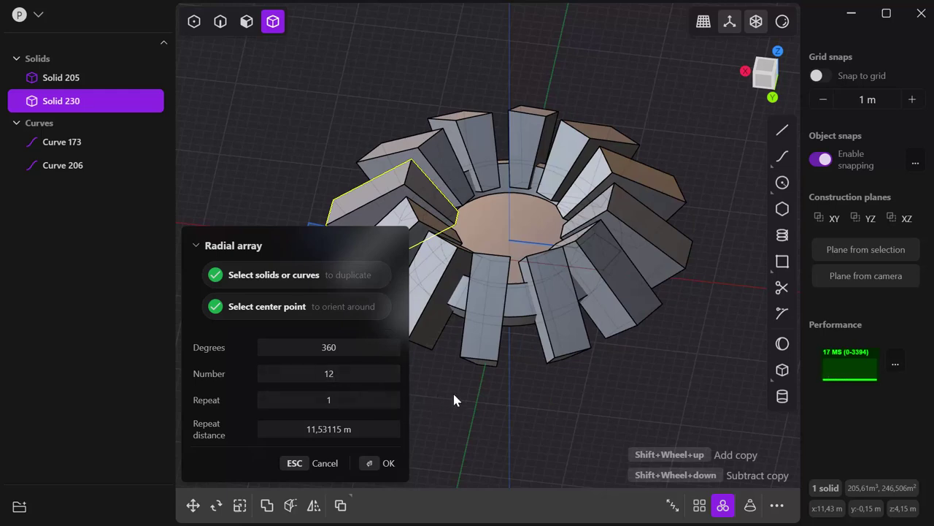
middle_drag(484, 371, 523, 399)
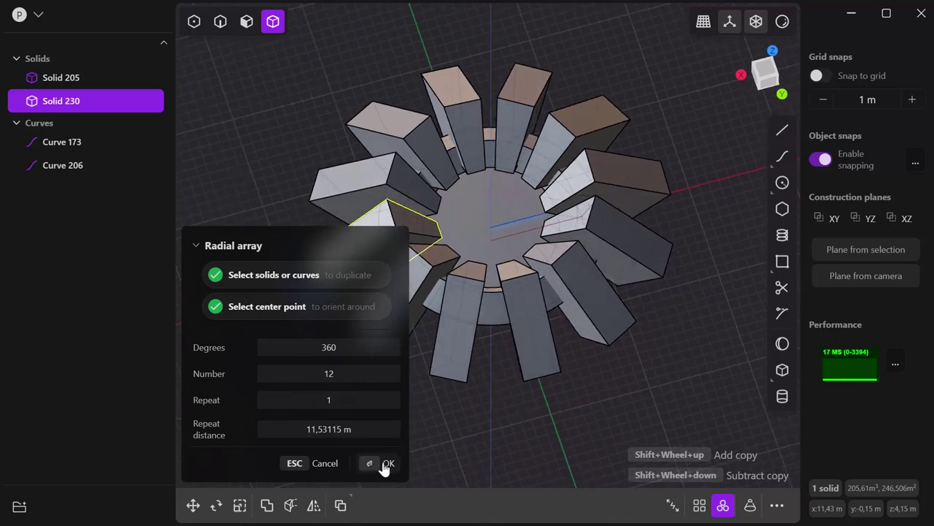
click(295, 464)
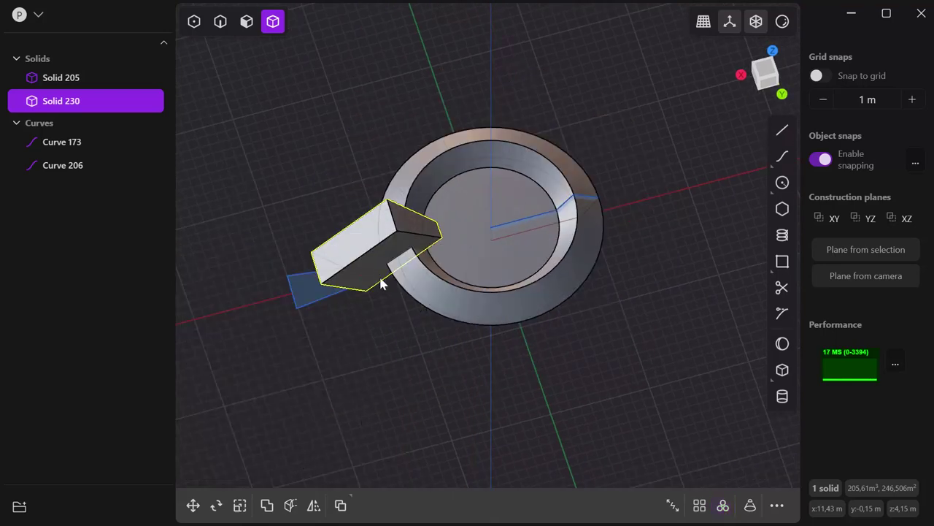
Step: Narrow the tilted trapezoidal block by scaling it to about 0.66 along the Y axis
click(238, 510)
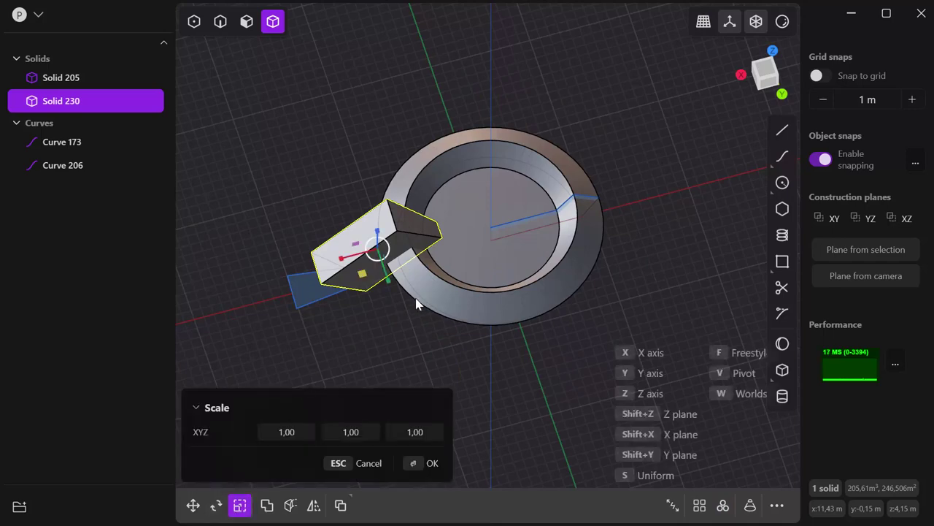
mouse_move(382, 279)
mouse_down()
mouse_move(369, 266)
mouse_move(370, 274)
mouse_up()
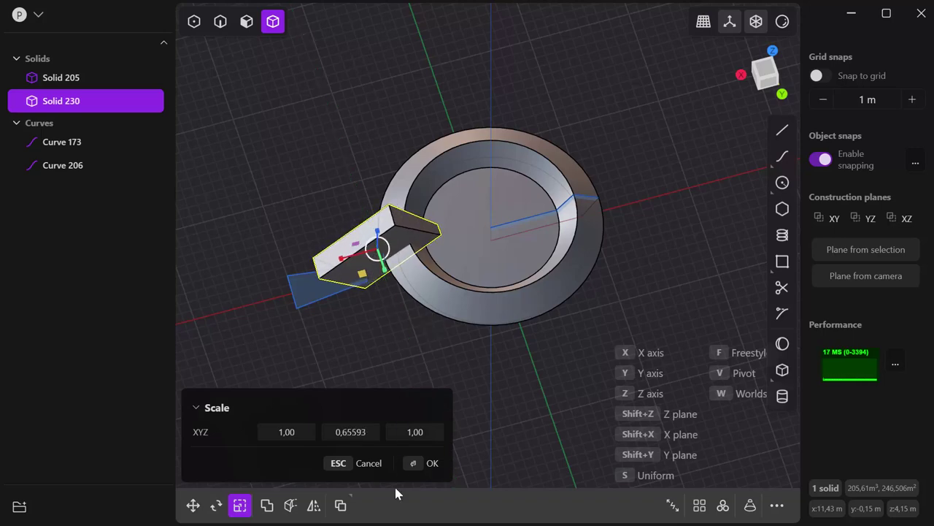
click(432, 465)
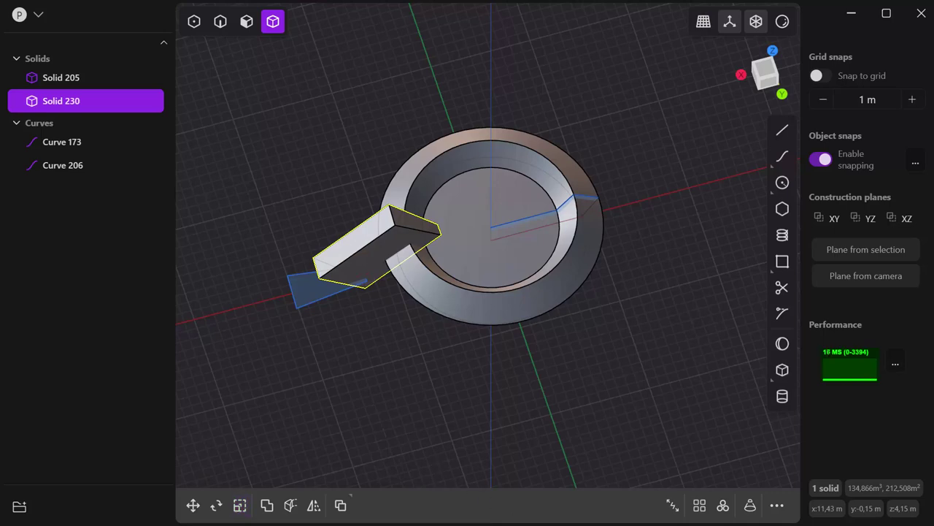
Step: Create a 360-degree radial array of 19 trapezoidal blocks around the center of the round solid
click(723, 506)
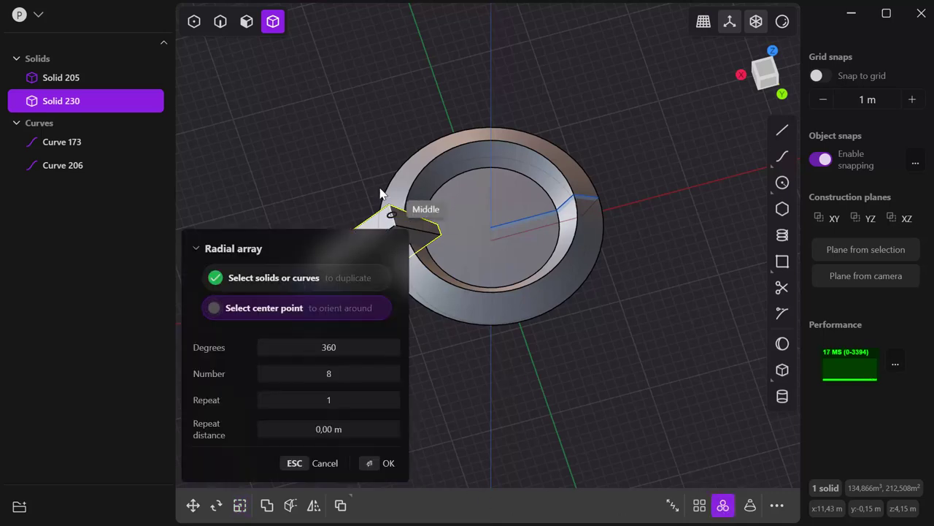
click(491, 228)
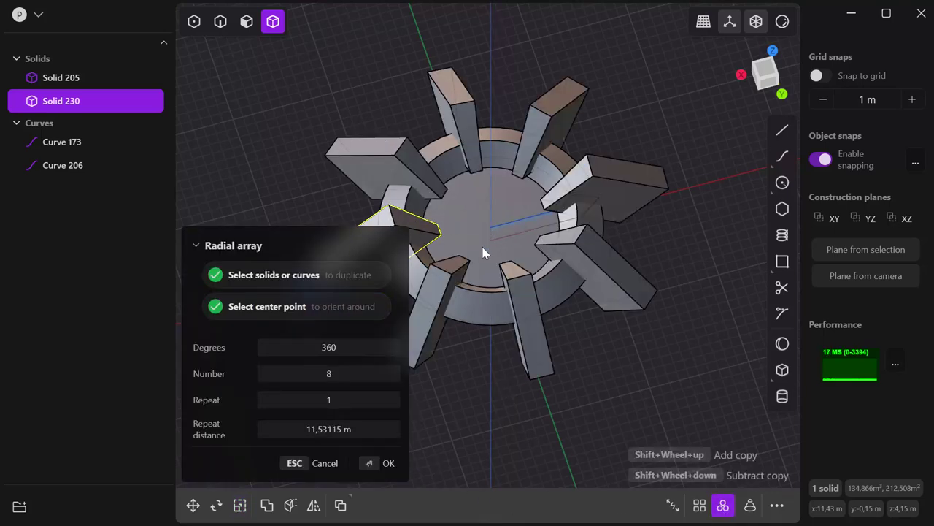
click(325, 378)
text(9)
shift+scroll(325, 378, up, 6)
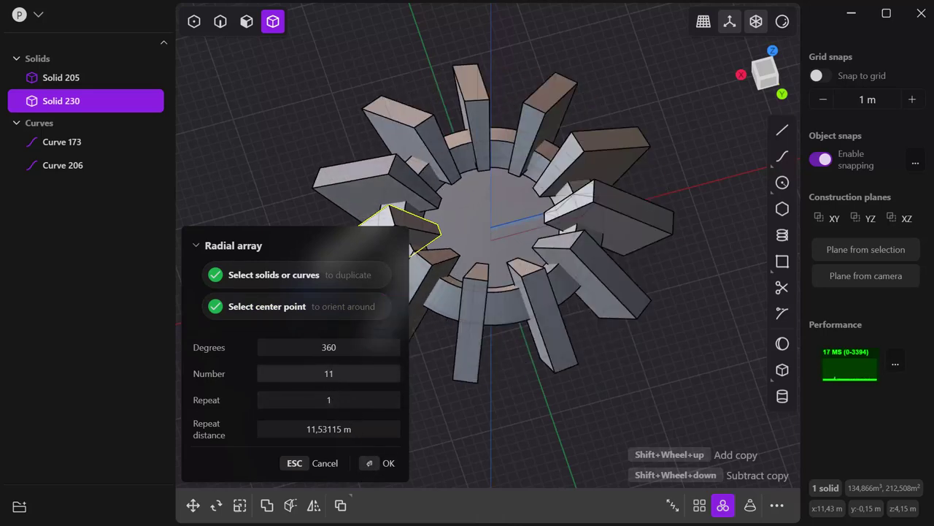
shift+scroll(325, 378, up, 4)
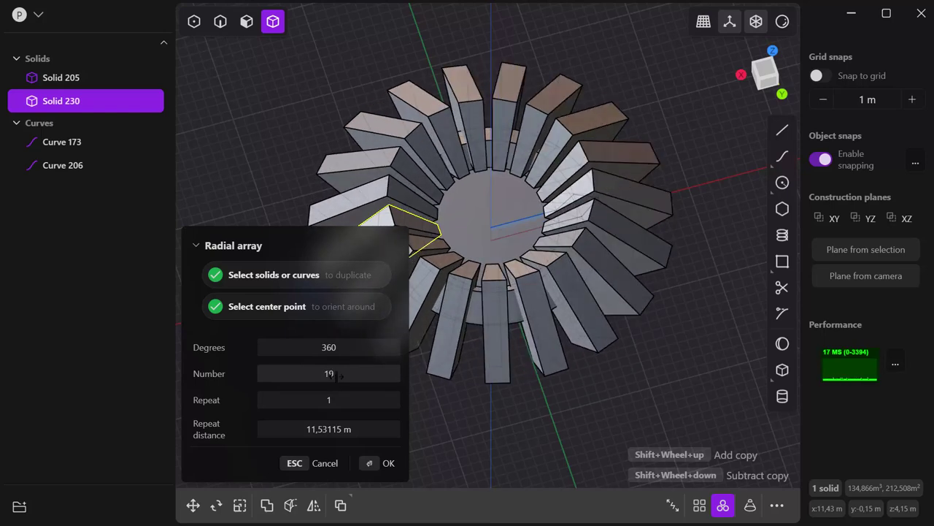
click(367, 462)
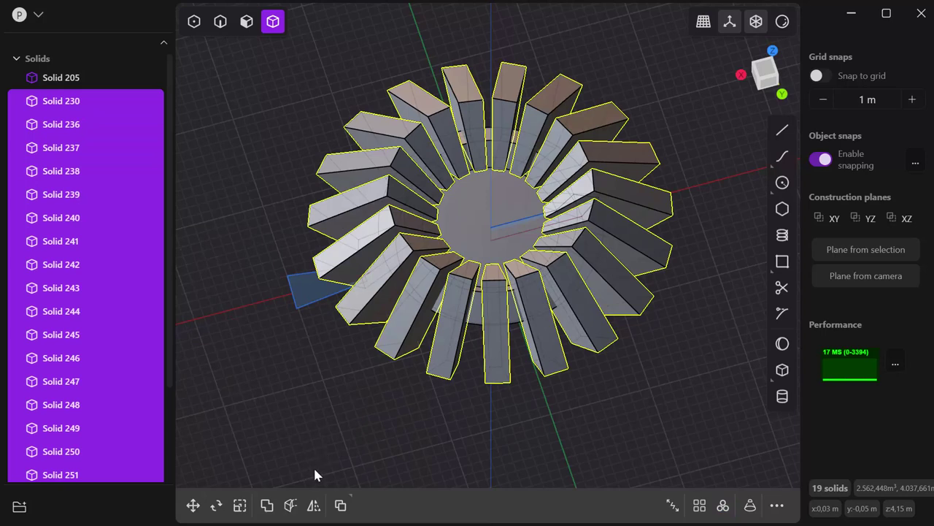
key(c)
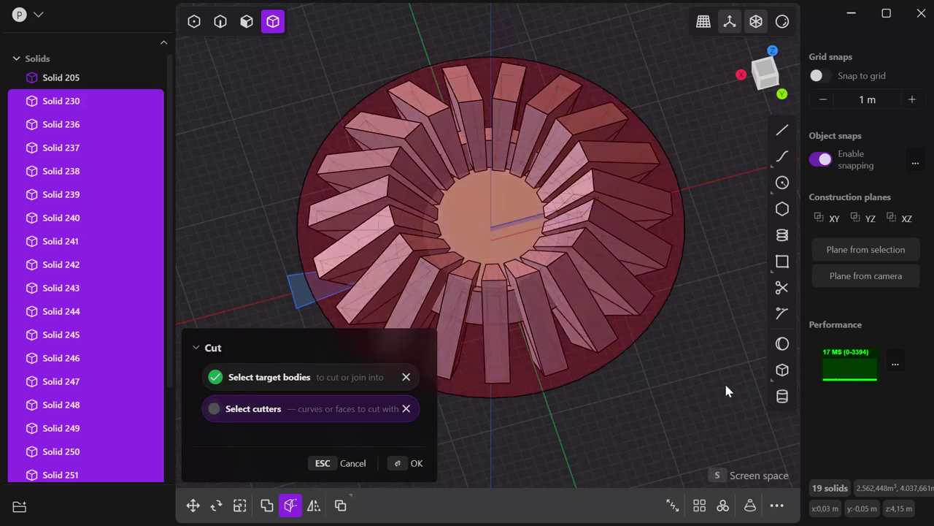
click(329, 466)
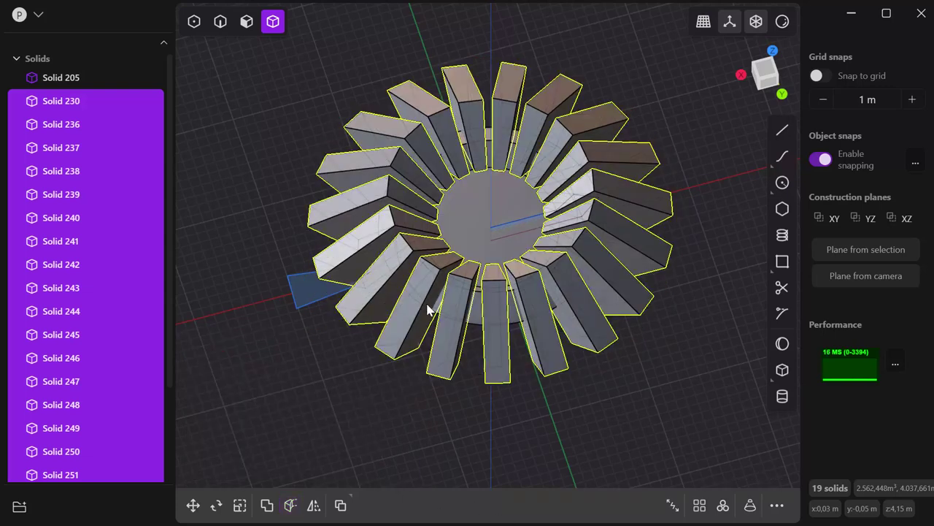
click(483, 214)
key(Escape)
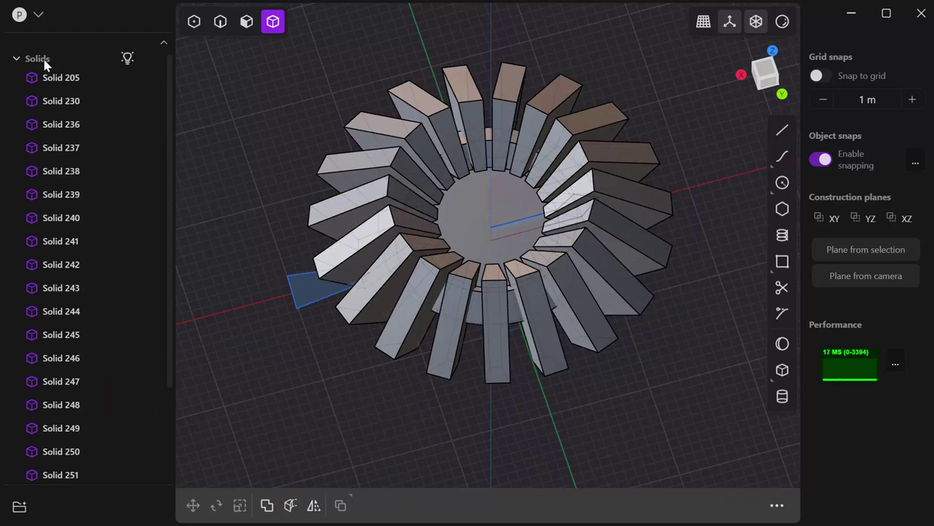
click(515, 217)
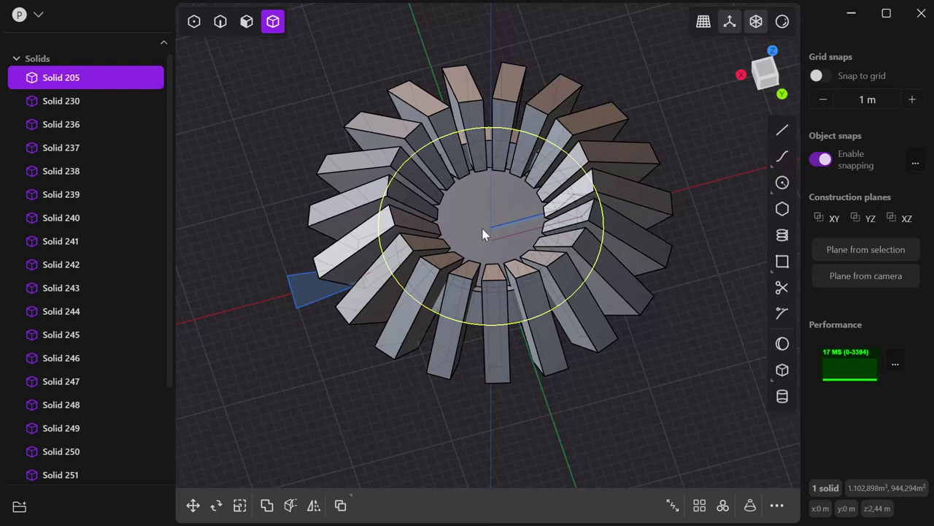
key(c)
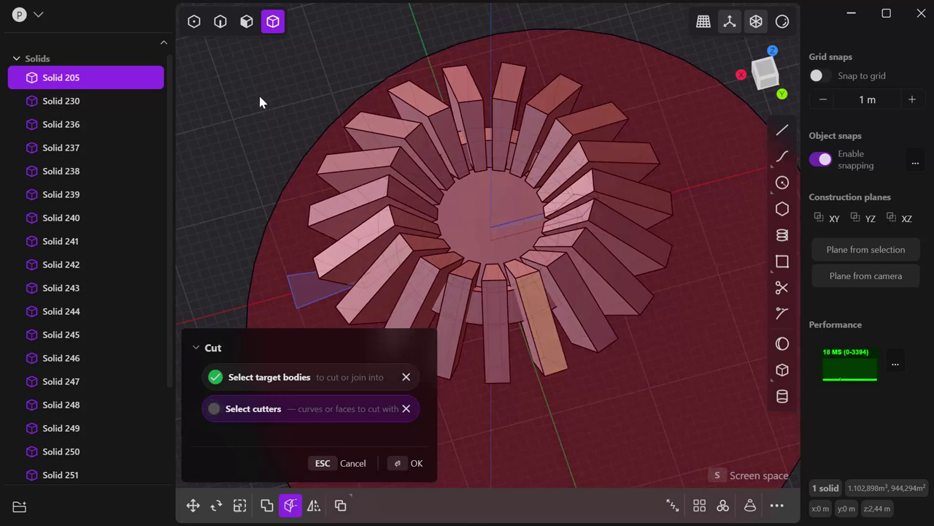
click(215, 409)
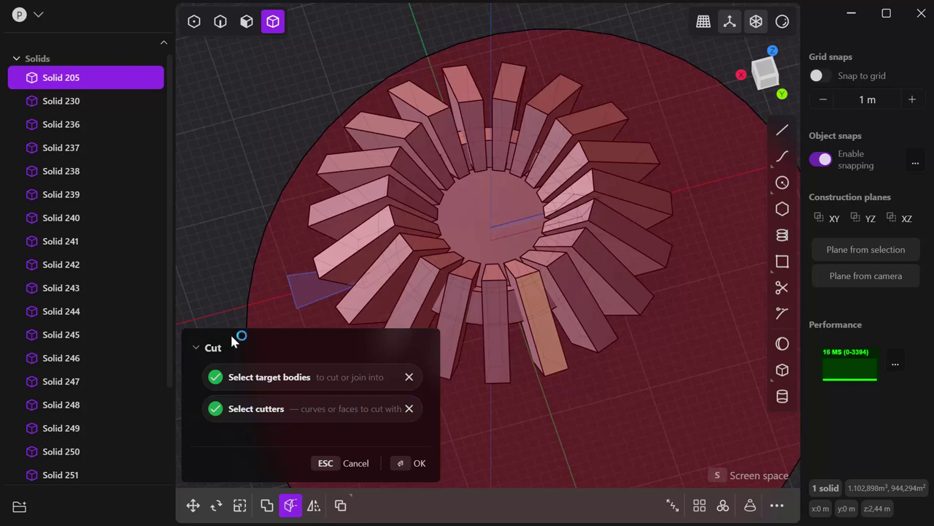
click(328, 466)
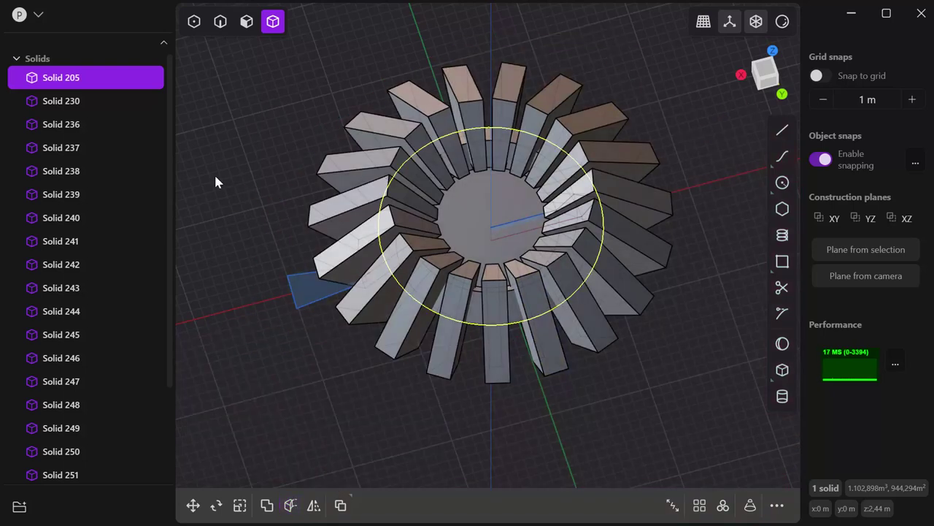
click(216, 181)
Step: Try to cut the round solid, using it as the target body for the Cut command
middle_drag(273, 242, 350, 197)
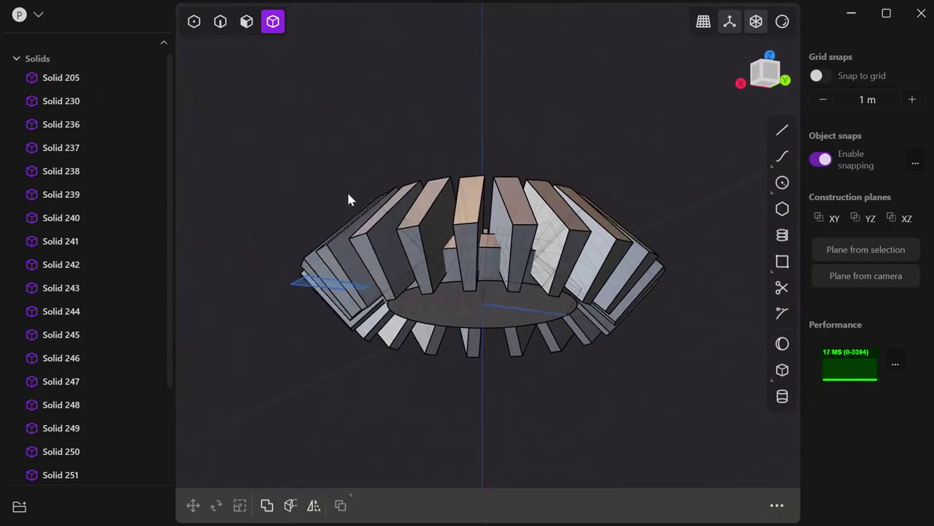
click(489, 275)
middle_drag(547, 338, 521, 420)
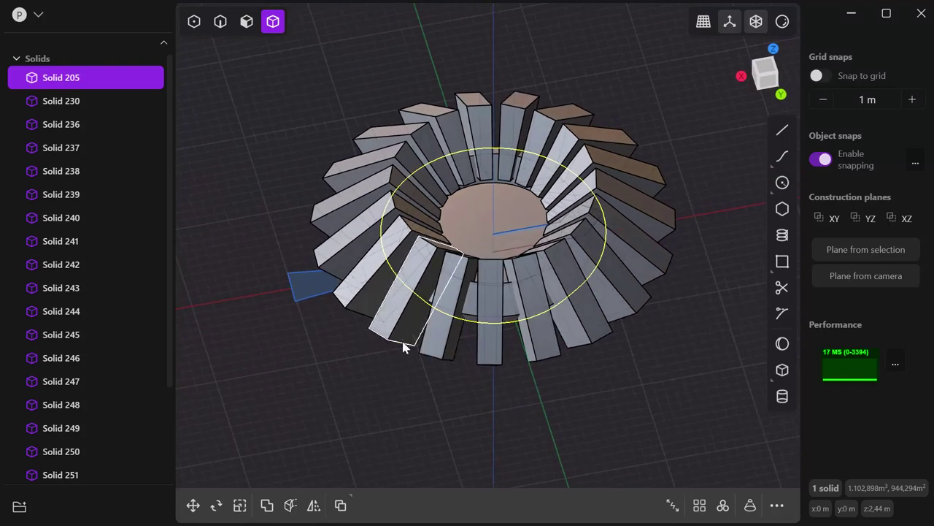
key(c)
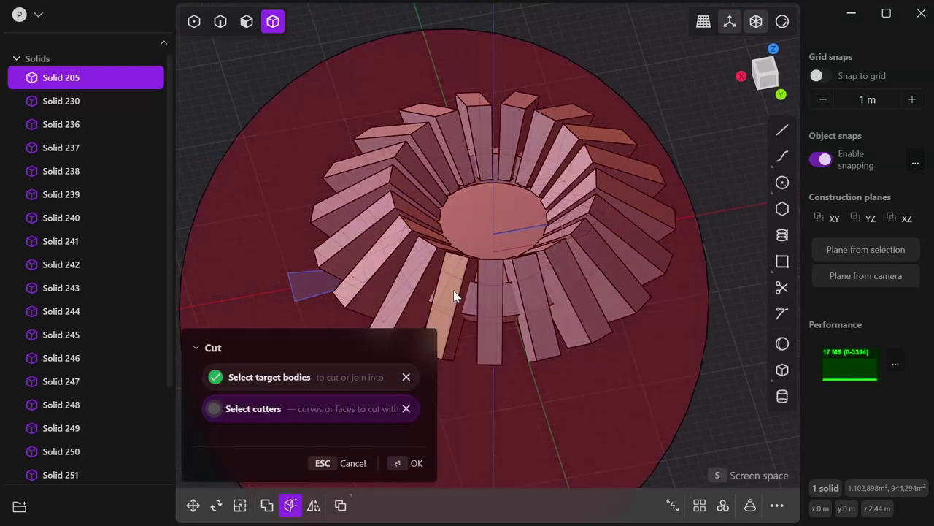
click(404, 463)
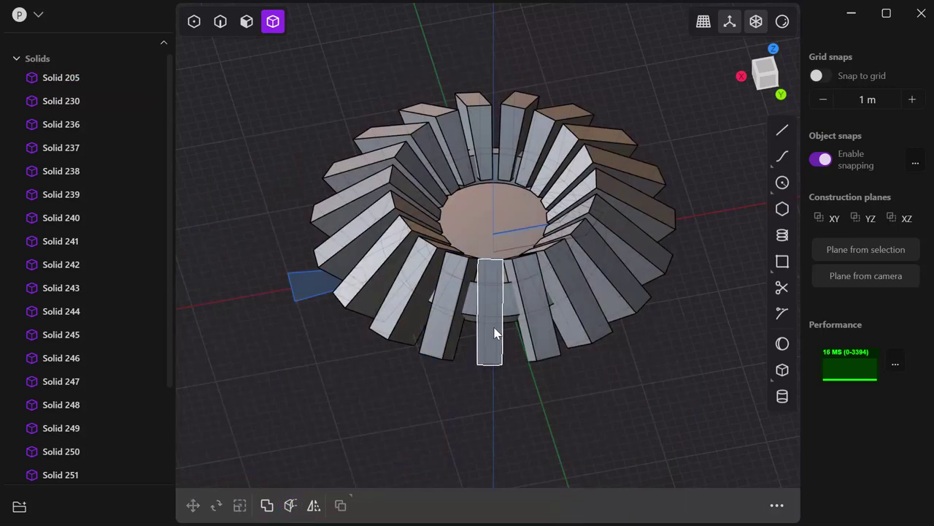
Step: Select the round solid inside the ring of blocks and start moving it
middle_drag(501, 334, 600, 339)
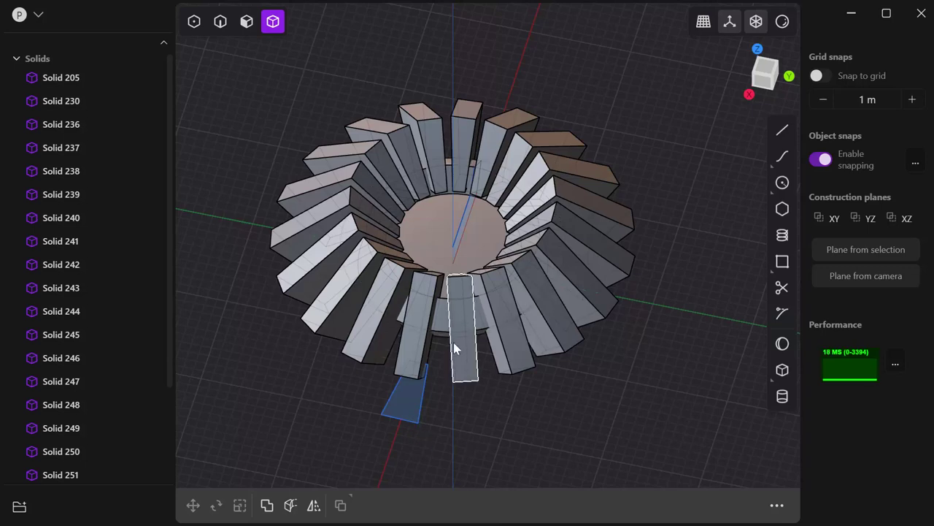
click(453, 258)
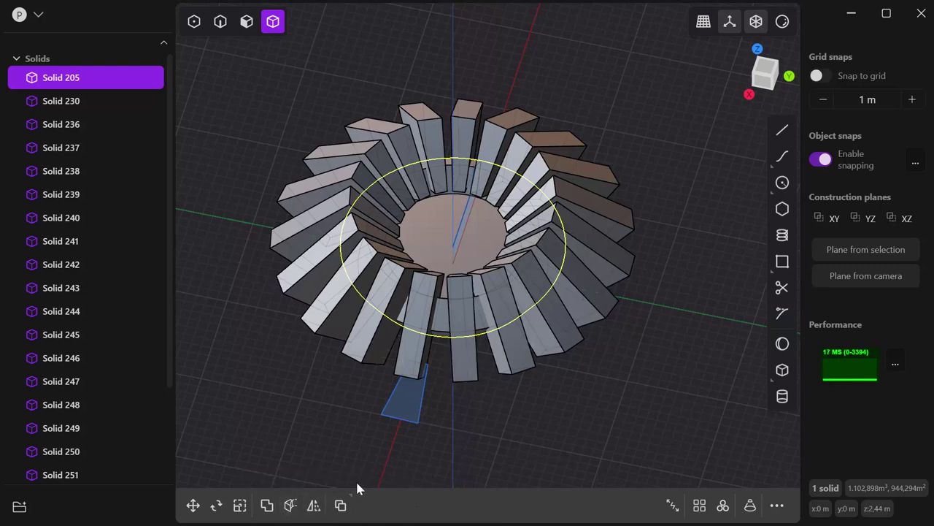
click(193, 505)
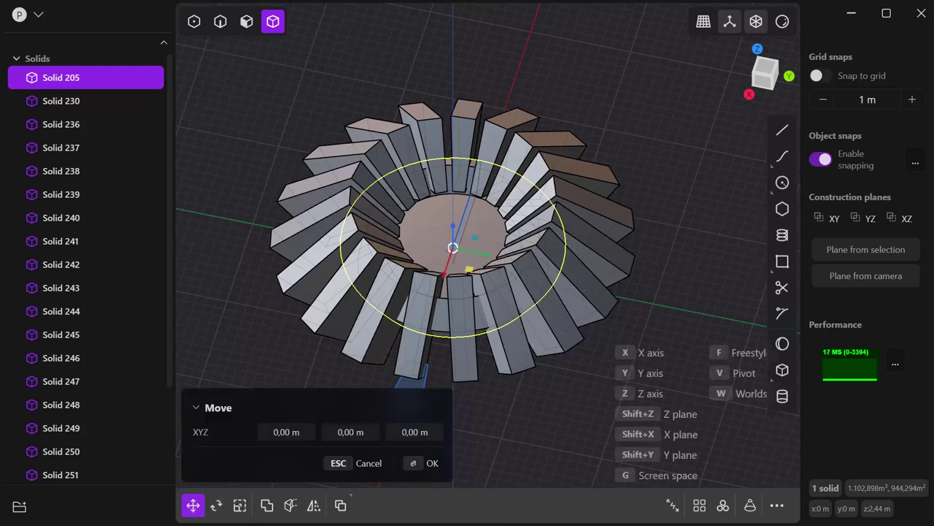